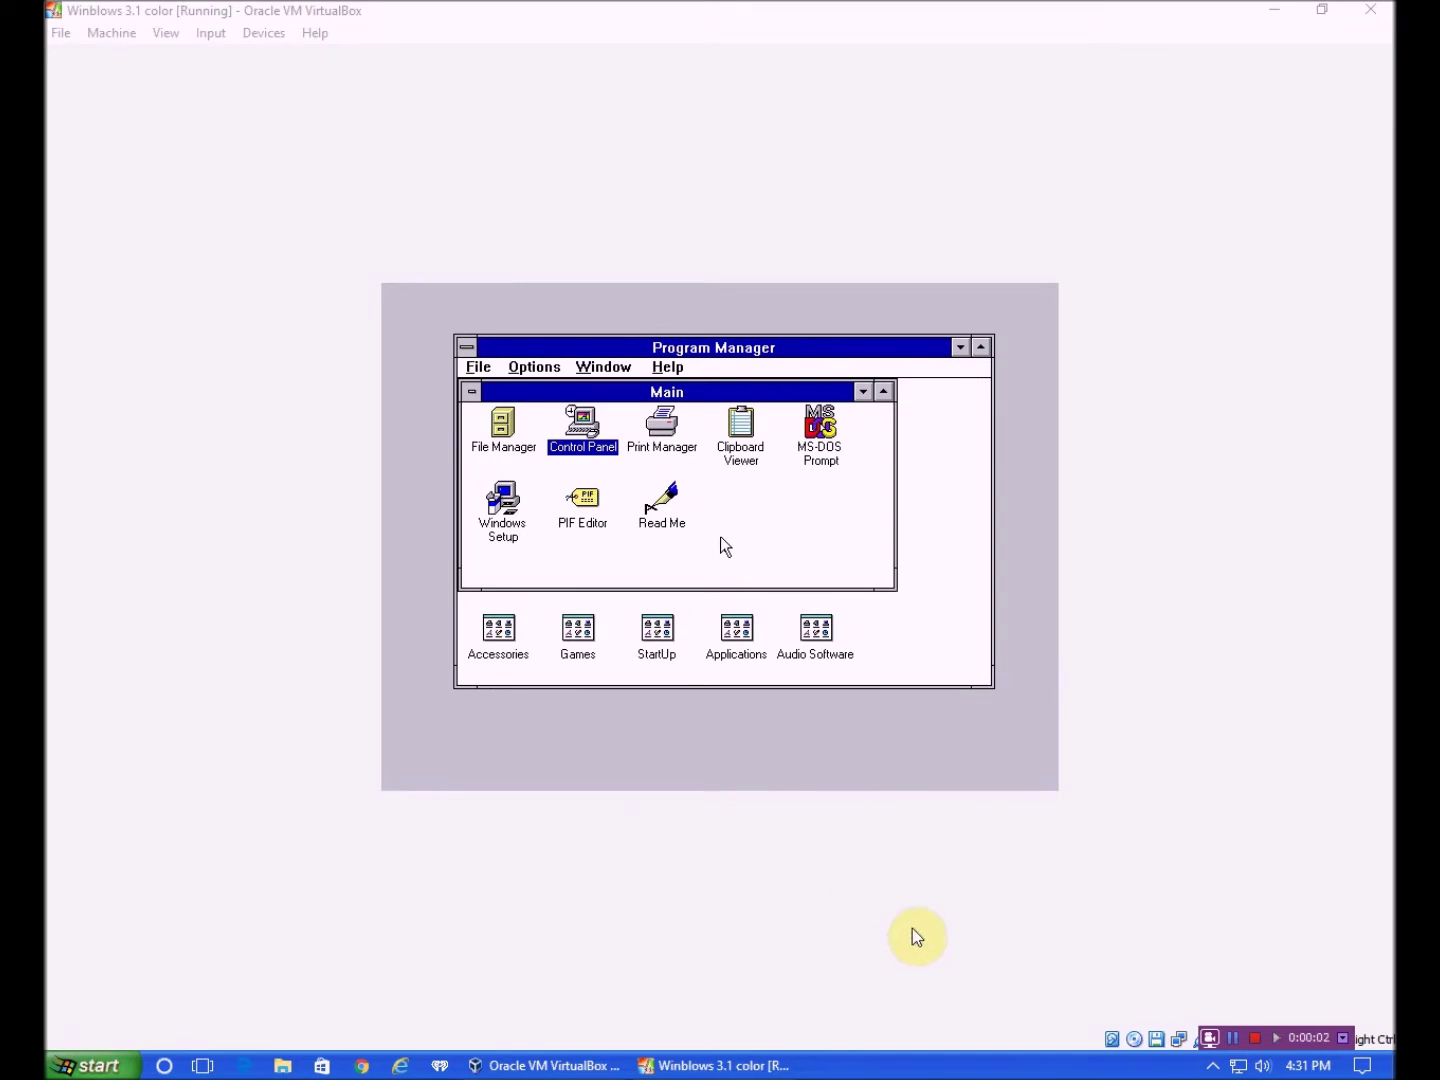
# Exit Windows from Program Manager and run ver to confirm MS-DOS 6.22
pyautogui.click(377, 970)
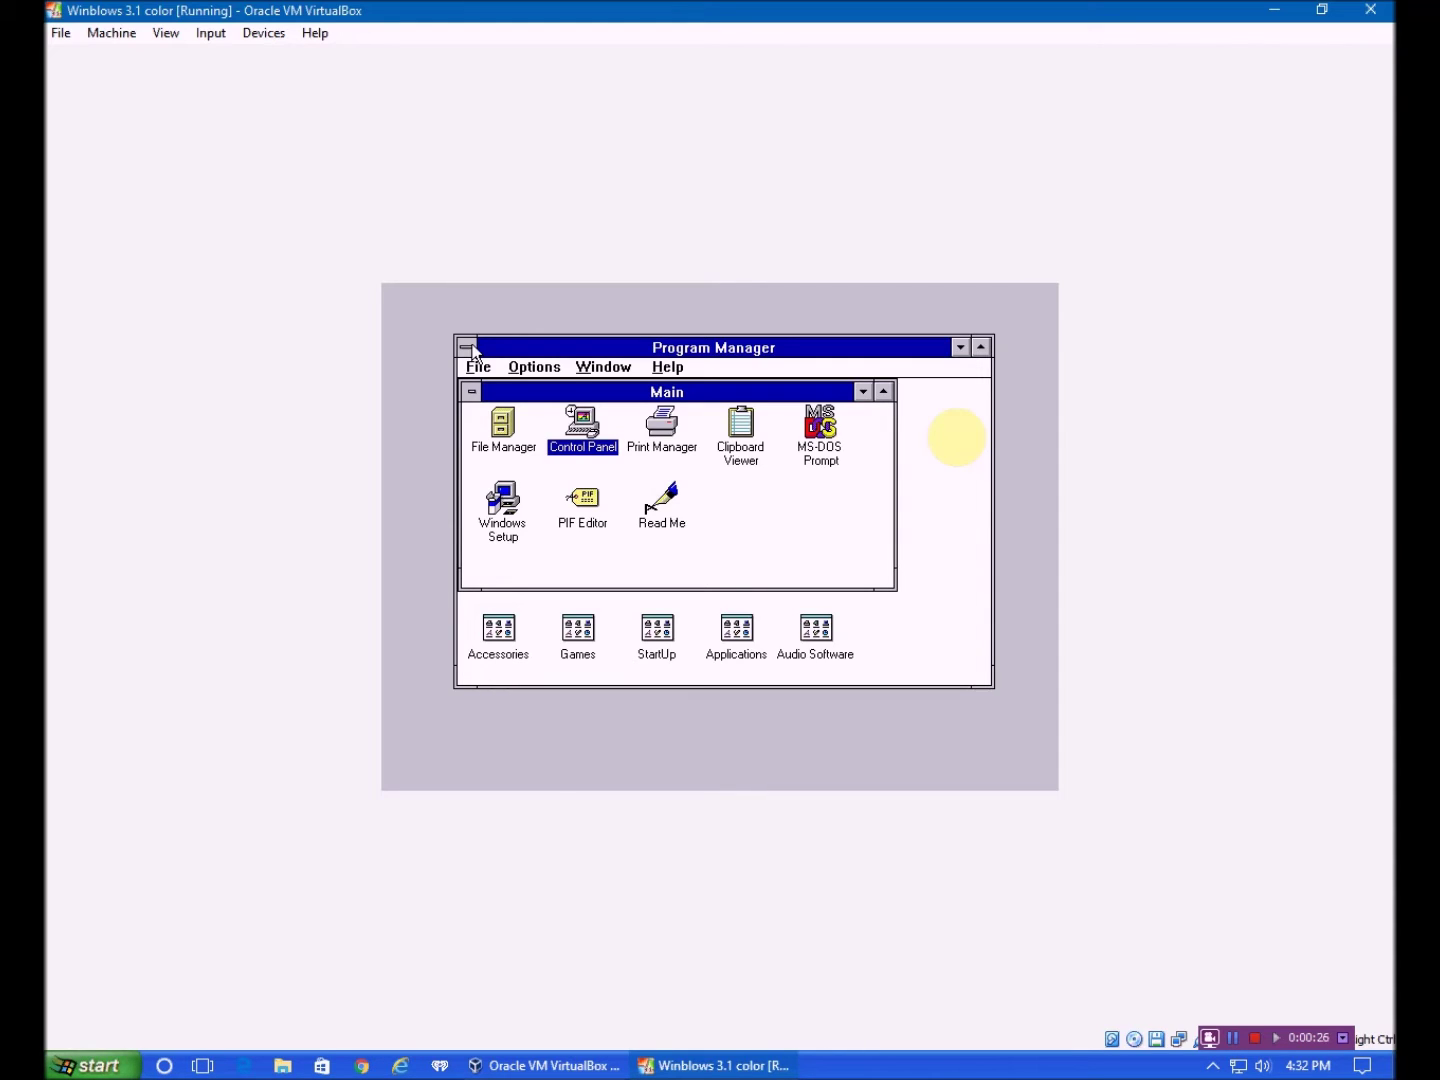
pyautogui.doubleClick(473, 351)
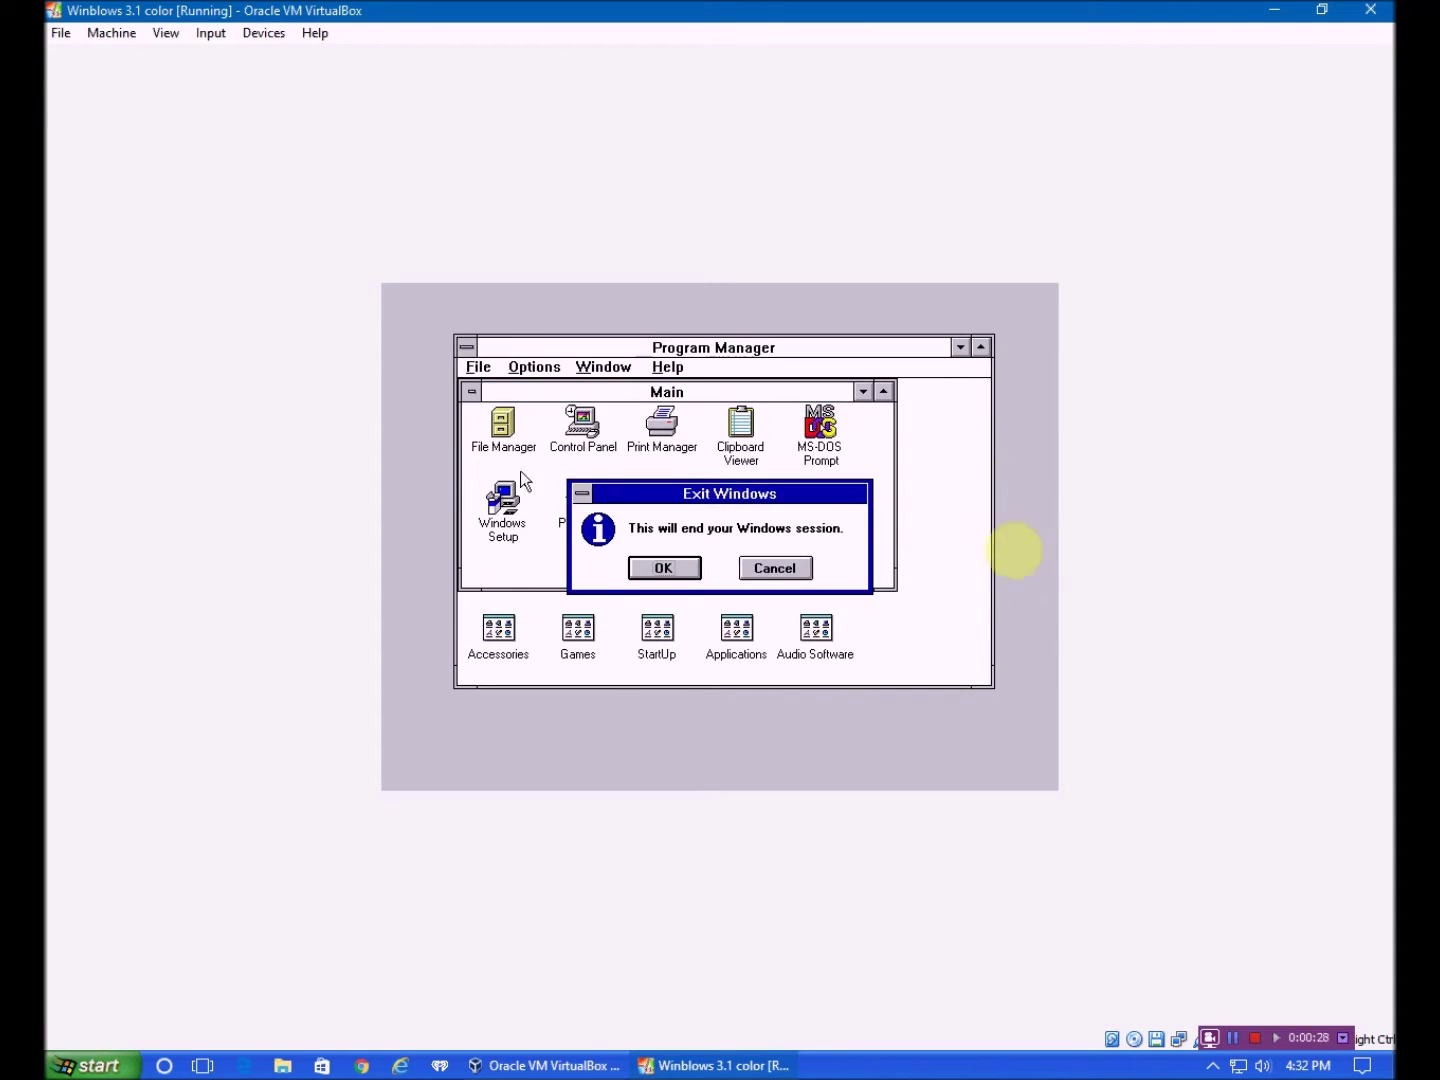
pyautogui.press('Return')
pyautogui.write('ver')
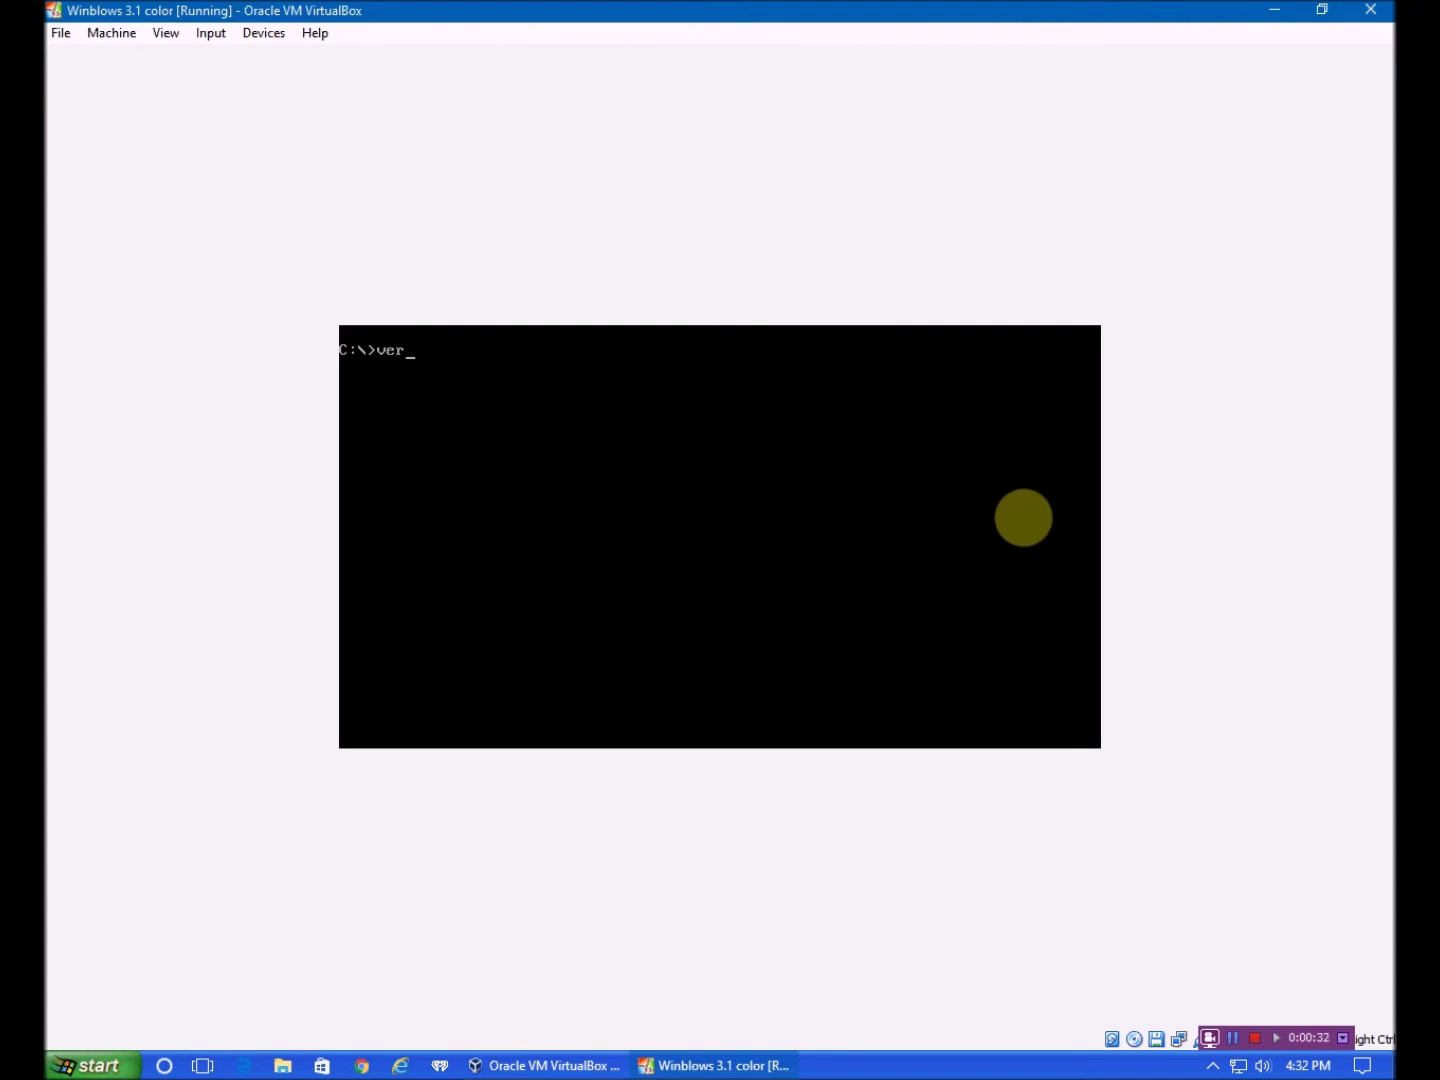
pyautogui.press('Return')
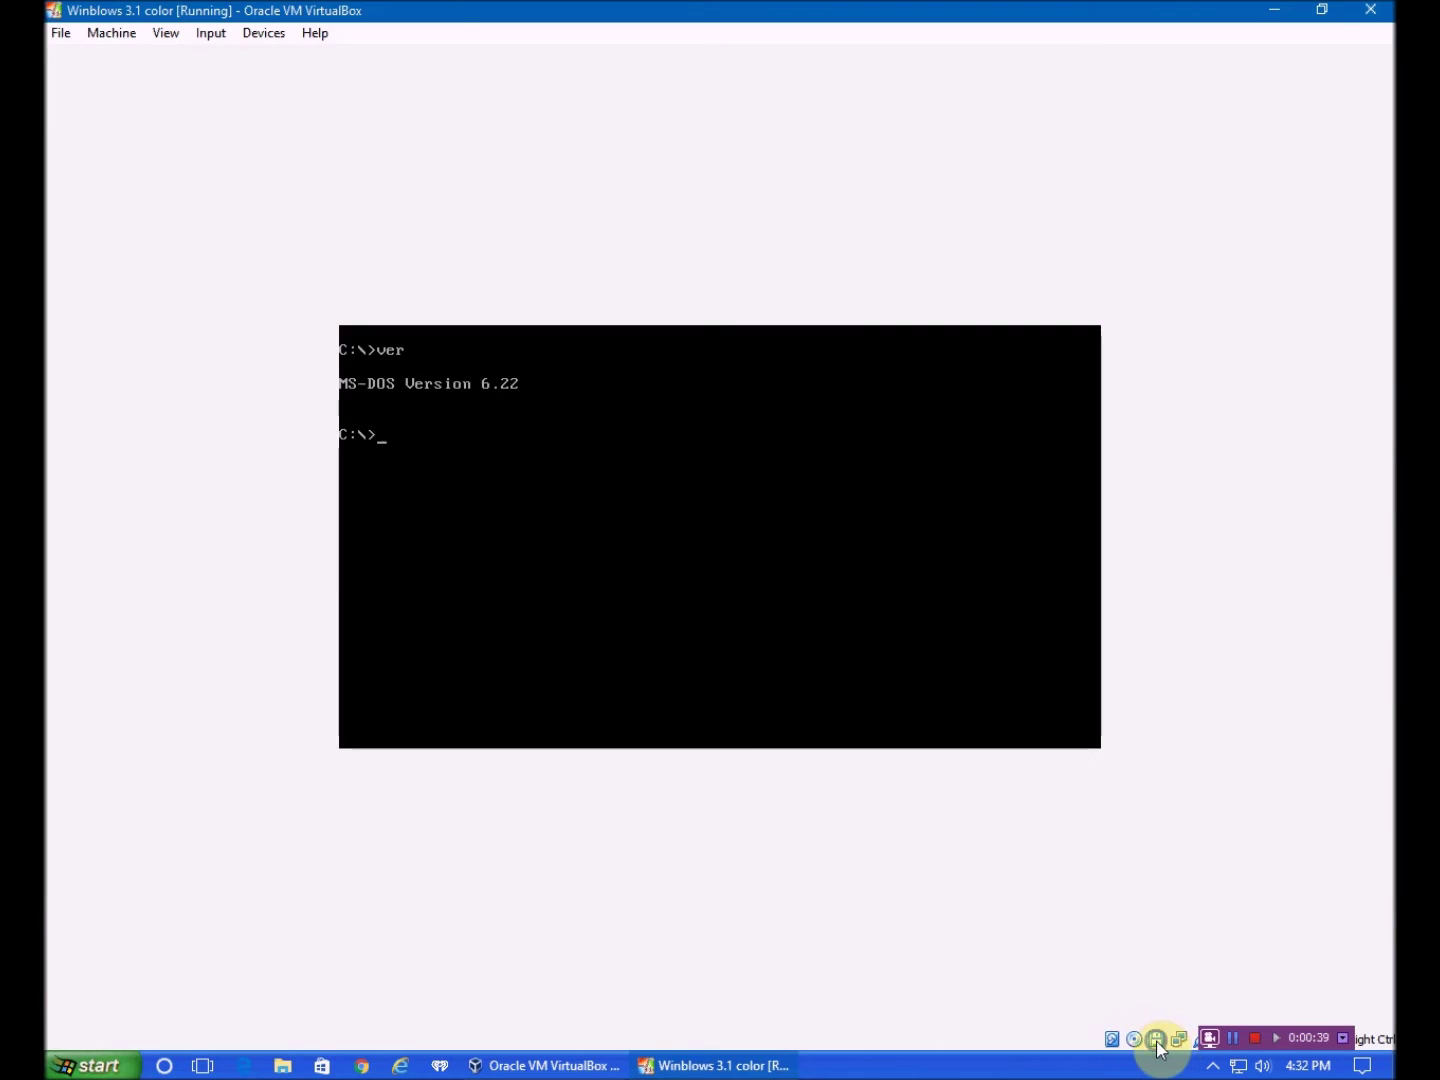
# Check the VirtualBox floppy menu and keep the Colour.vfd image mounted
pyautogui.click(1157, 1042)
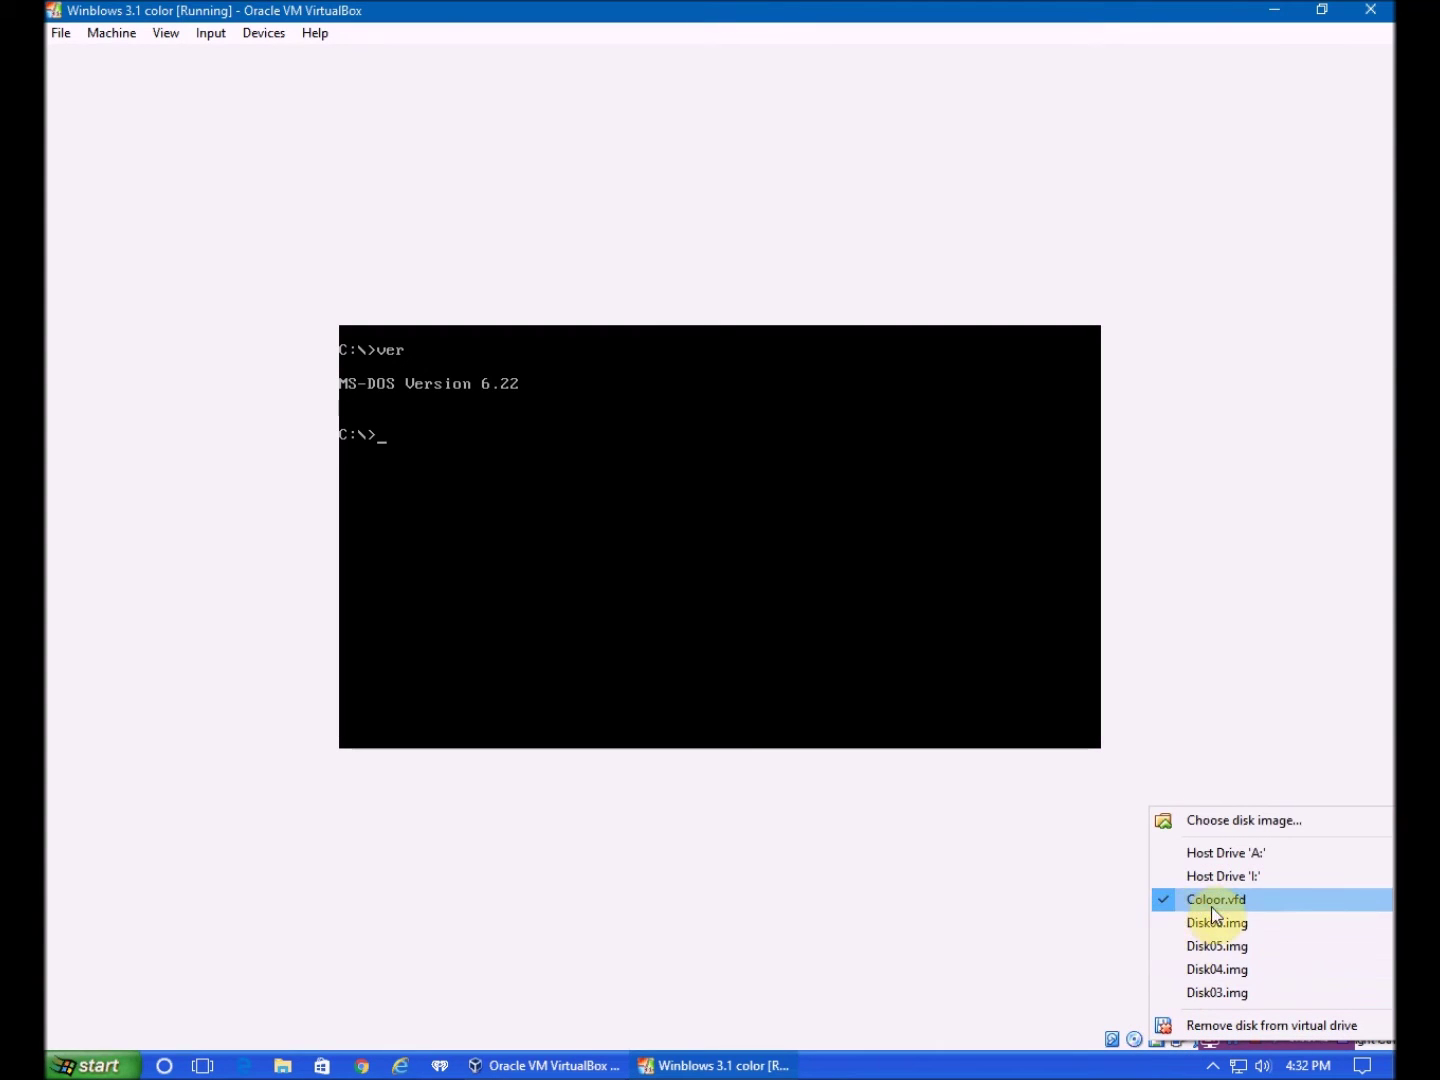
pyautogui.click(1071, 918)
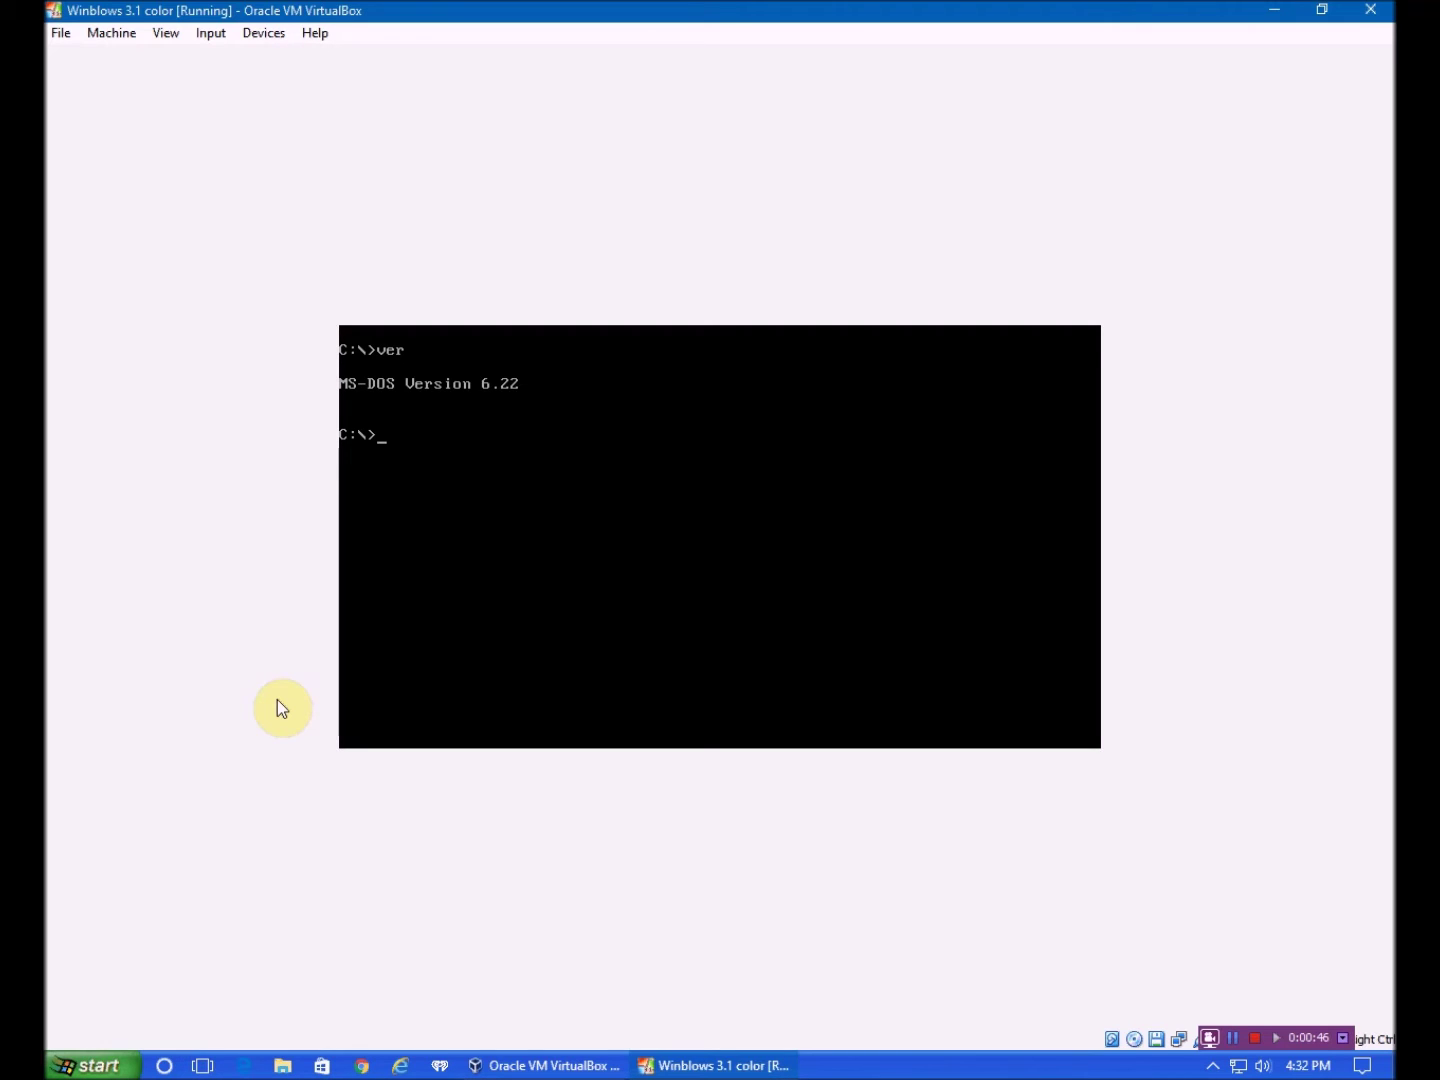
pyautogui.click(719, 435)
pyautogui.write('A:')
# Switch to drive A:, run the svga self-extractor, then apply vgapatch p to the driver
pyautogui.press('Return')
pyautogui.press('Return')
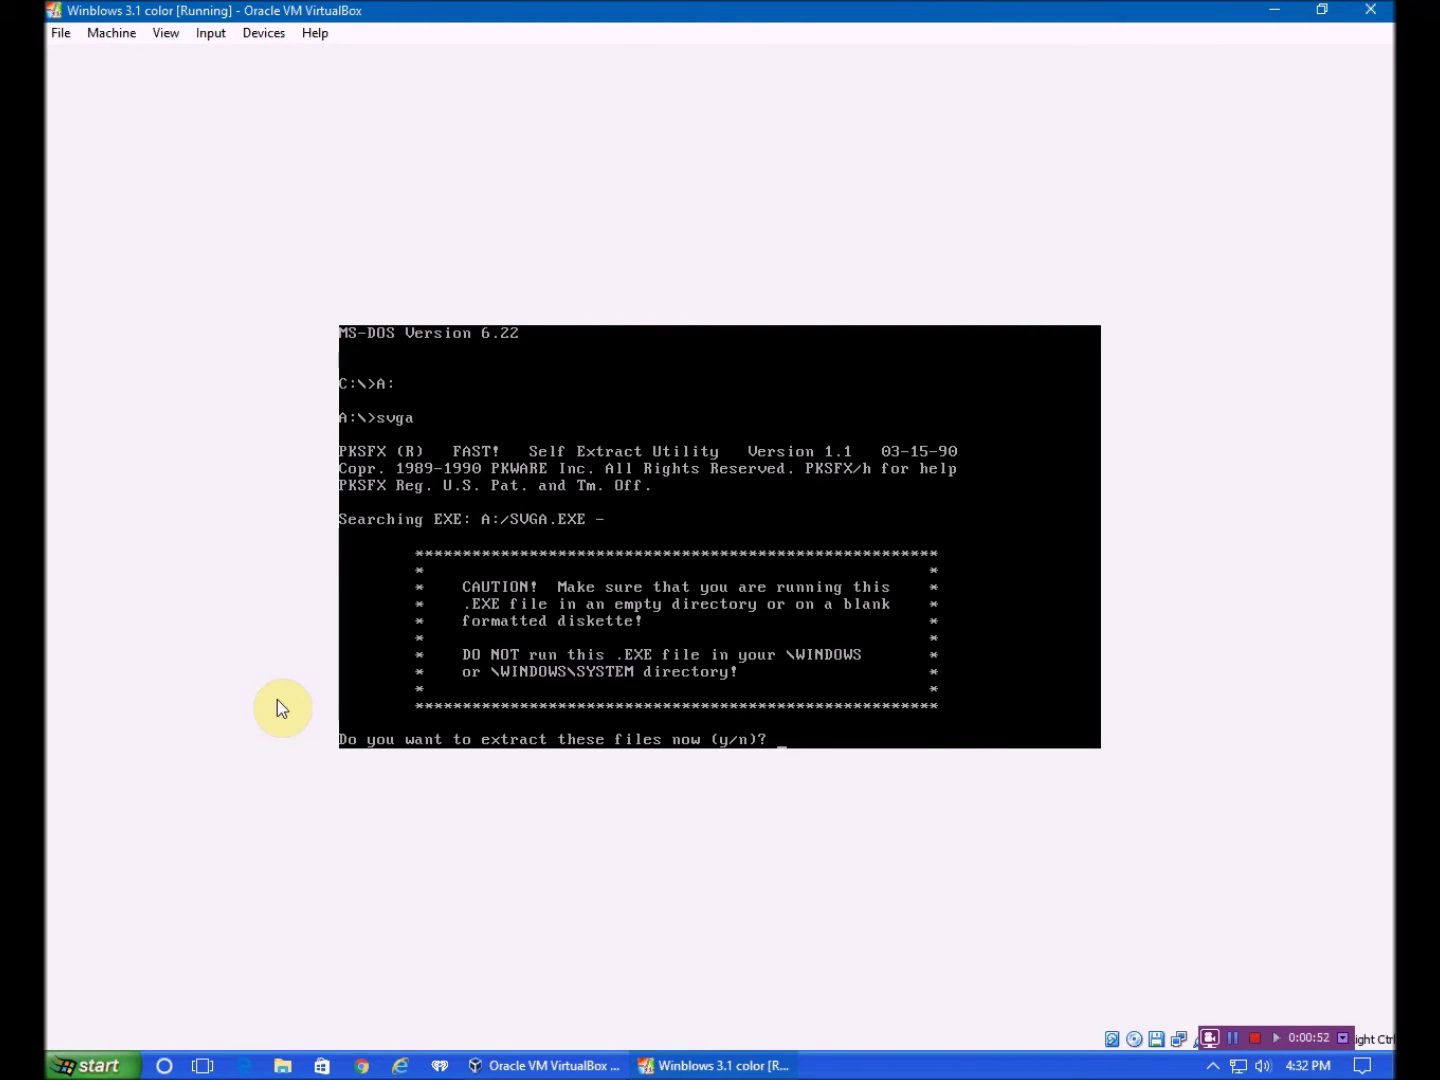
pyautogui.write('y')
pyautogui.write('y')
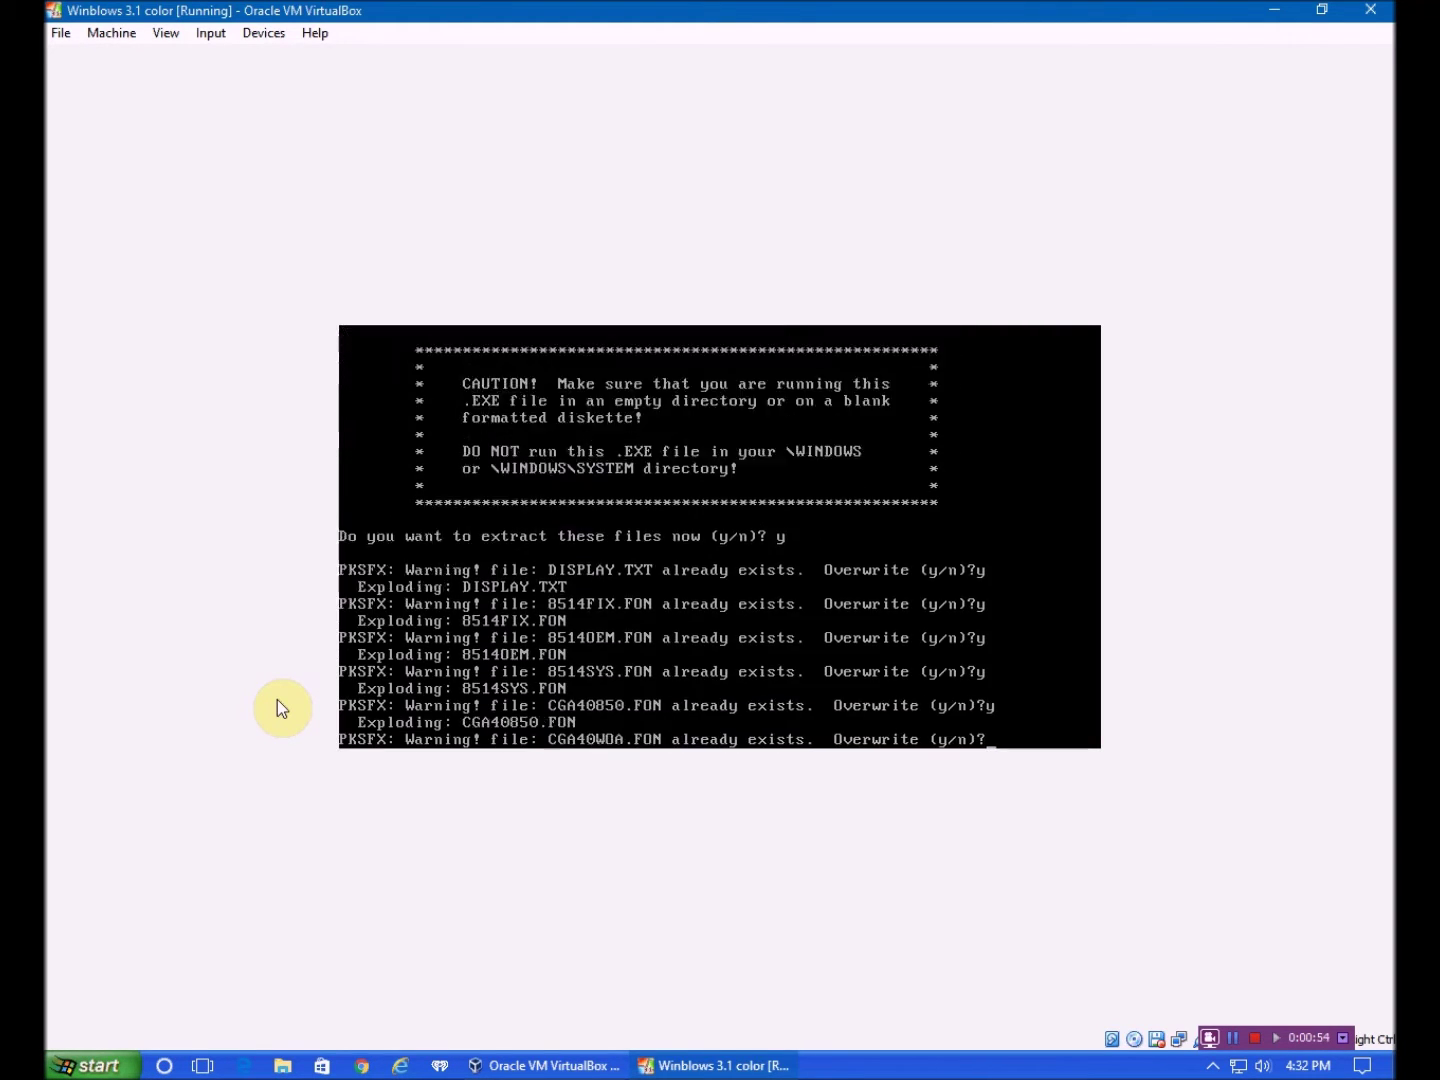
pyautogui.write('yyyyyyyyyyyyyyyyyyyyyyy')
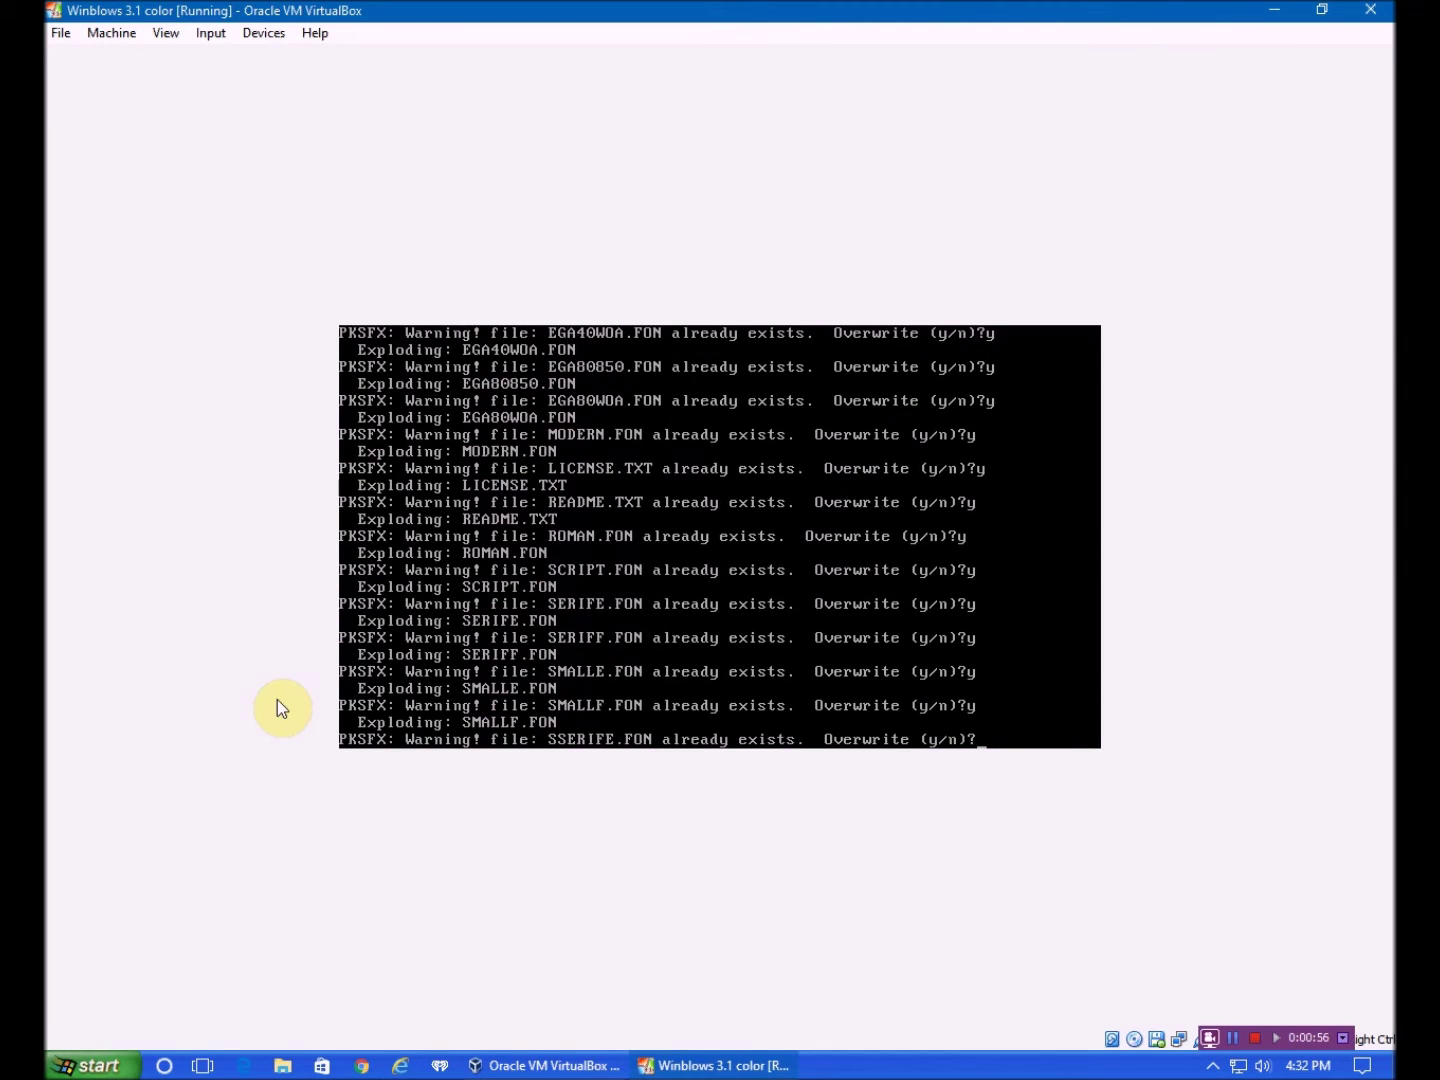
pyautogui.write('yyyyyyyyyyyyyyyyyyyyyyyyyyyyy')
pyautogui.press('BackSpace')
pyautogui.press('BackSpace')
pyautogui.press('BackSpace')
pyautogui.press('BackSpace')
pyautogui.press('BackSpace')
pyautogui.press('BackSpace')
pyautogui.press('BackSpace')
pyautogui.press('BackSpace')
pyautogui.press('BackSpace')
pyautogui.press('BackSpace')
pyautogui.press('BackSpace')
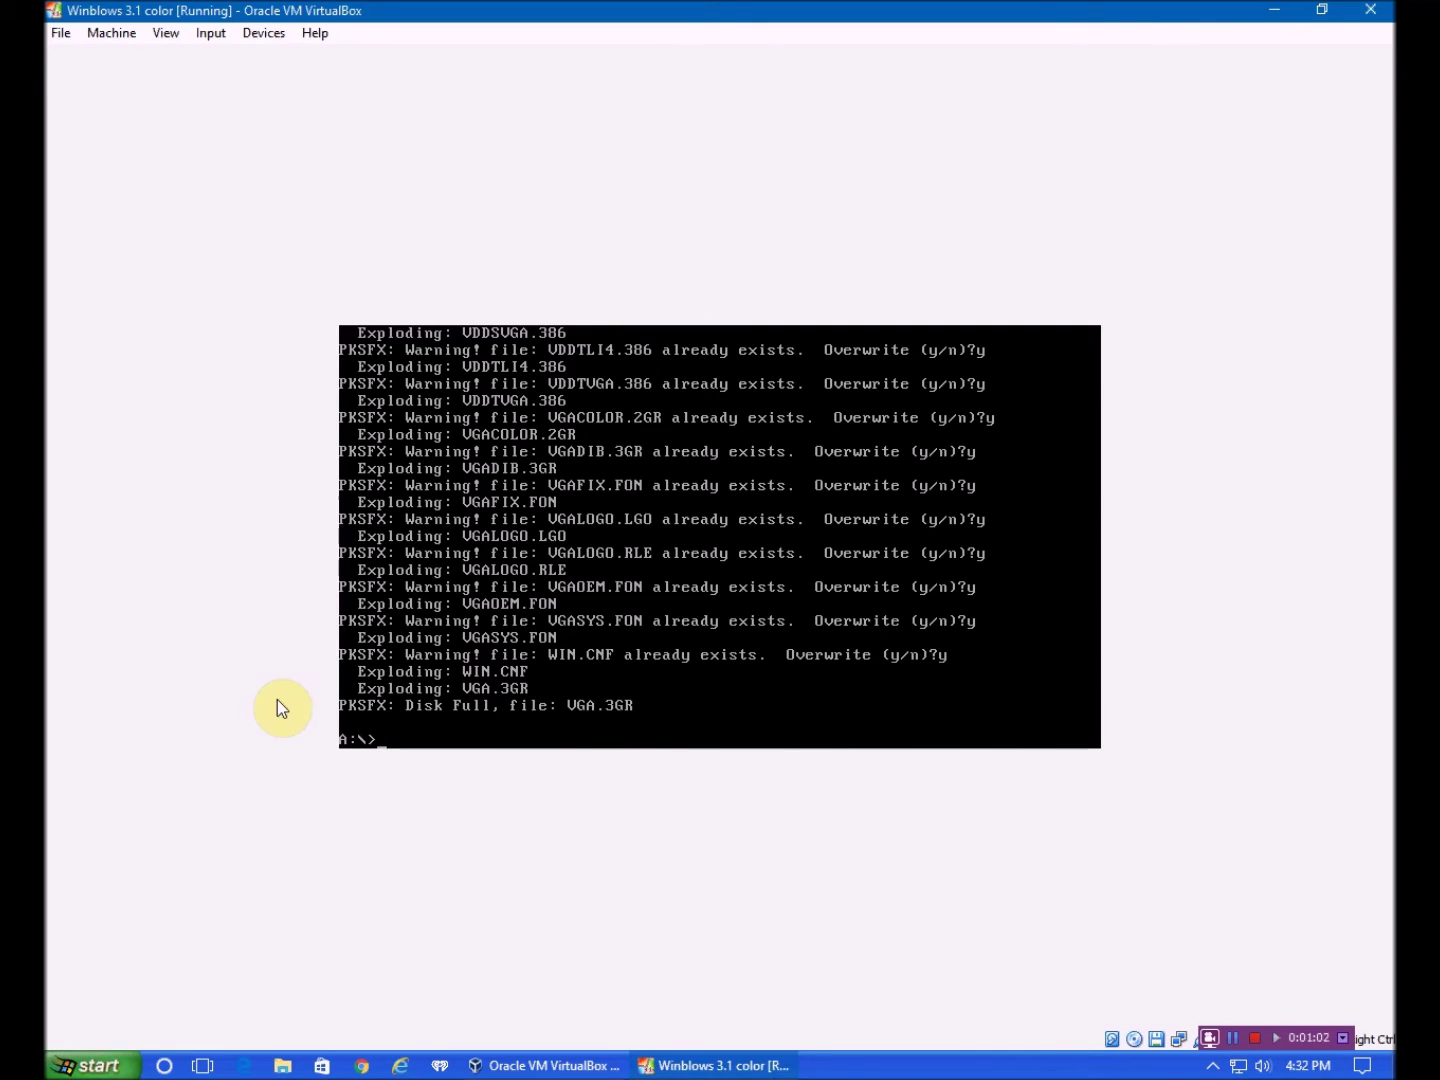
pyautogui.write('v')
pyautogui.write('gapatc')
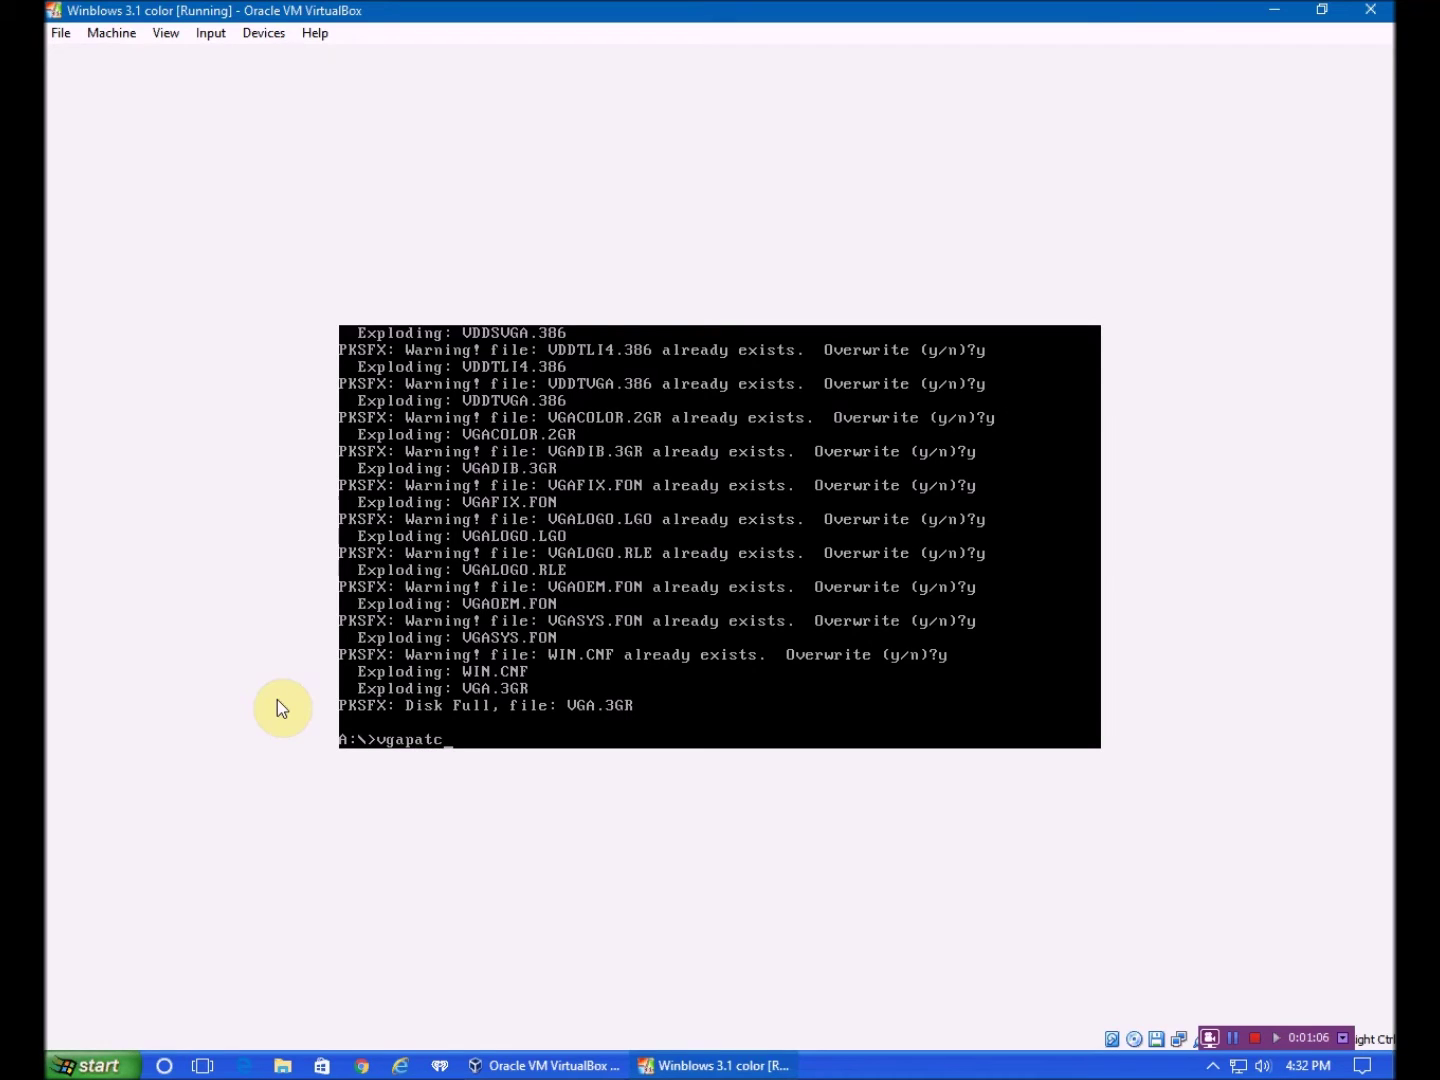
pyautogui.write('h')
pyautogui.write(' p')
pyautogui.press('Return')
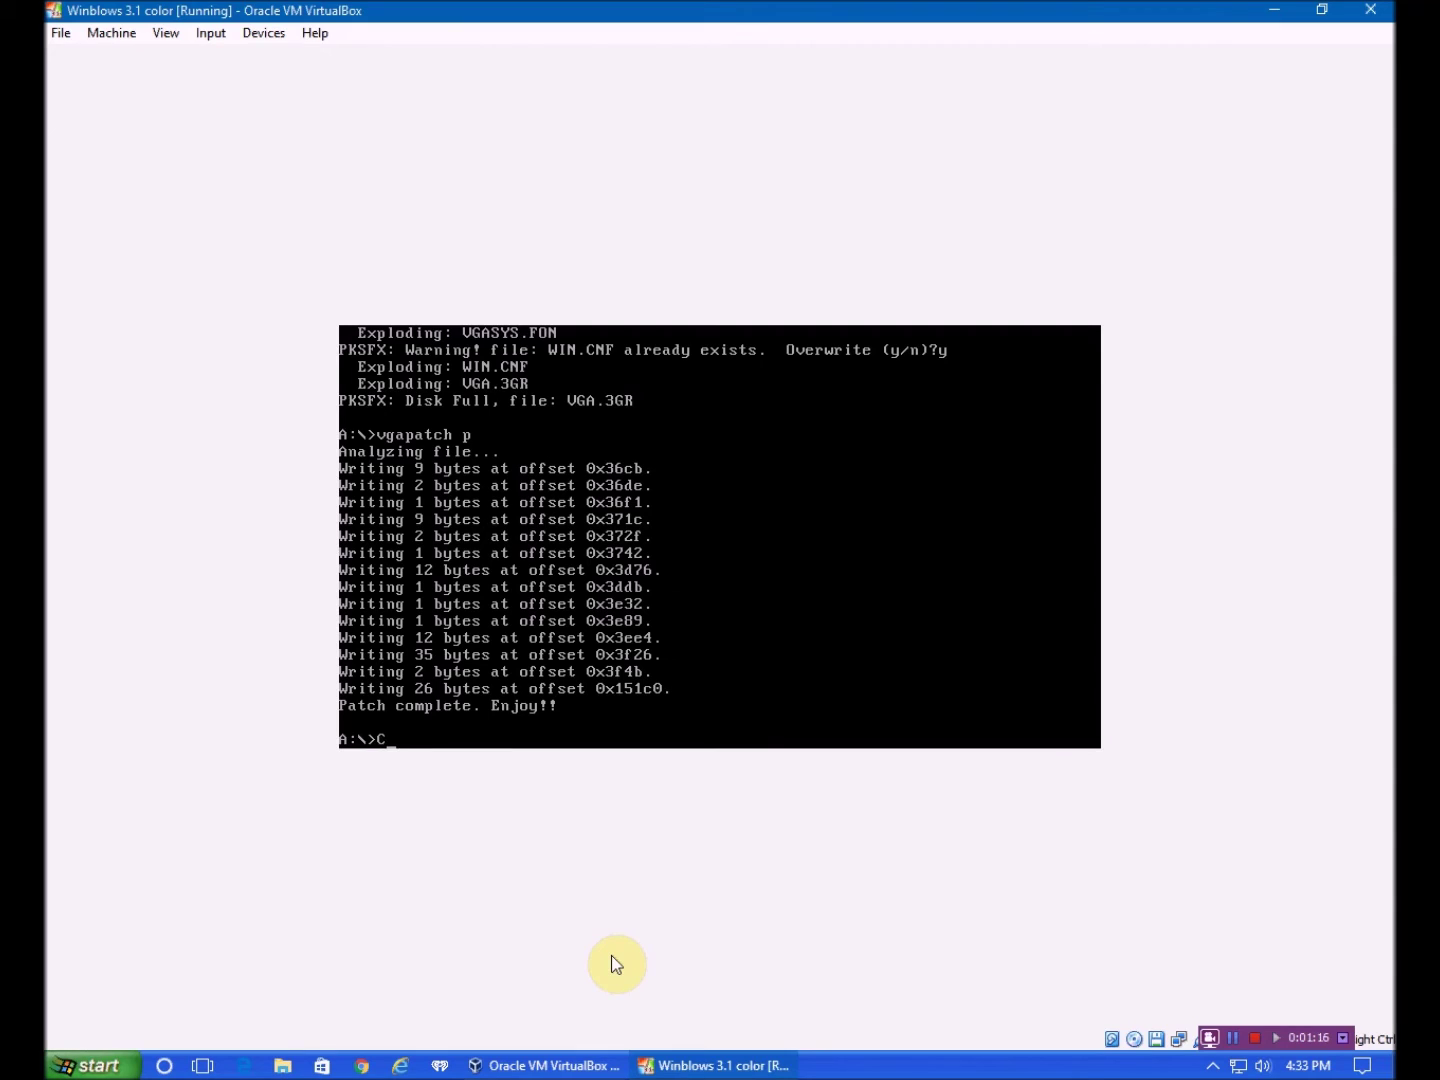
pyautogui.write('C:')
# Return to drive C: and start Windows 3.1 again
pyautogui.press('Return')
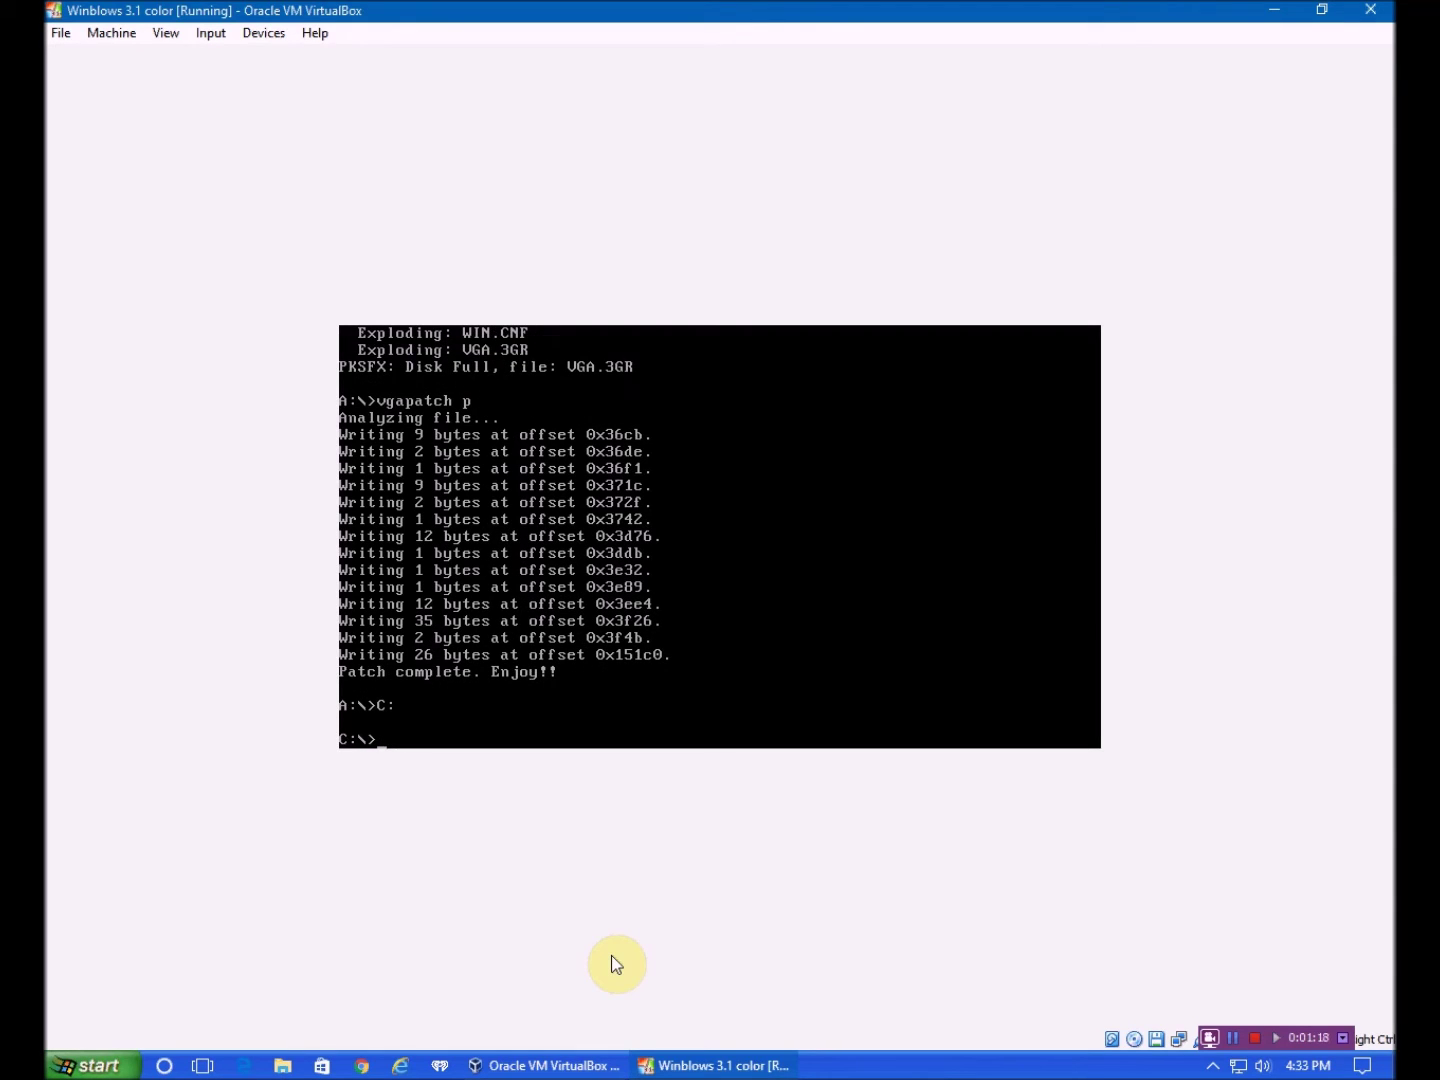
pyautogui.write('win')
pyautogui.press('Return')
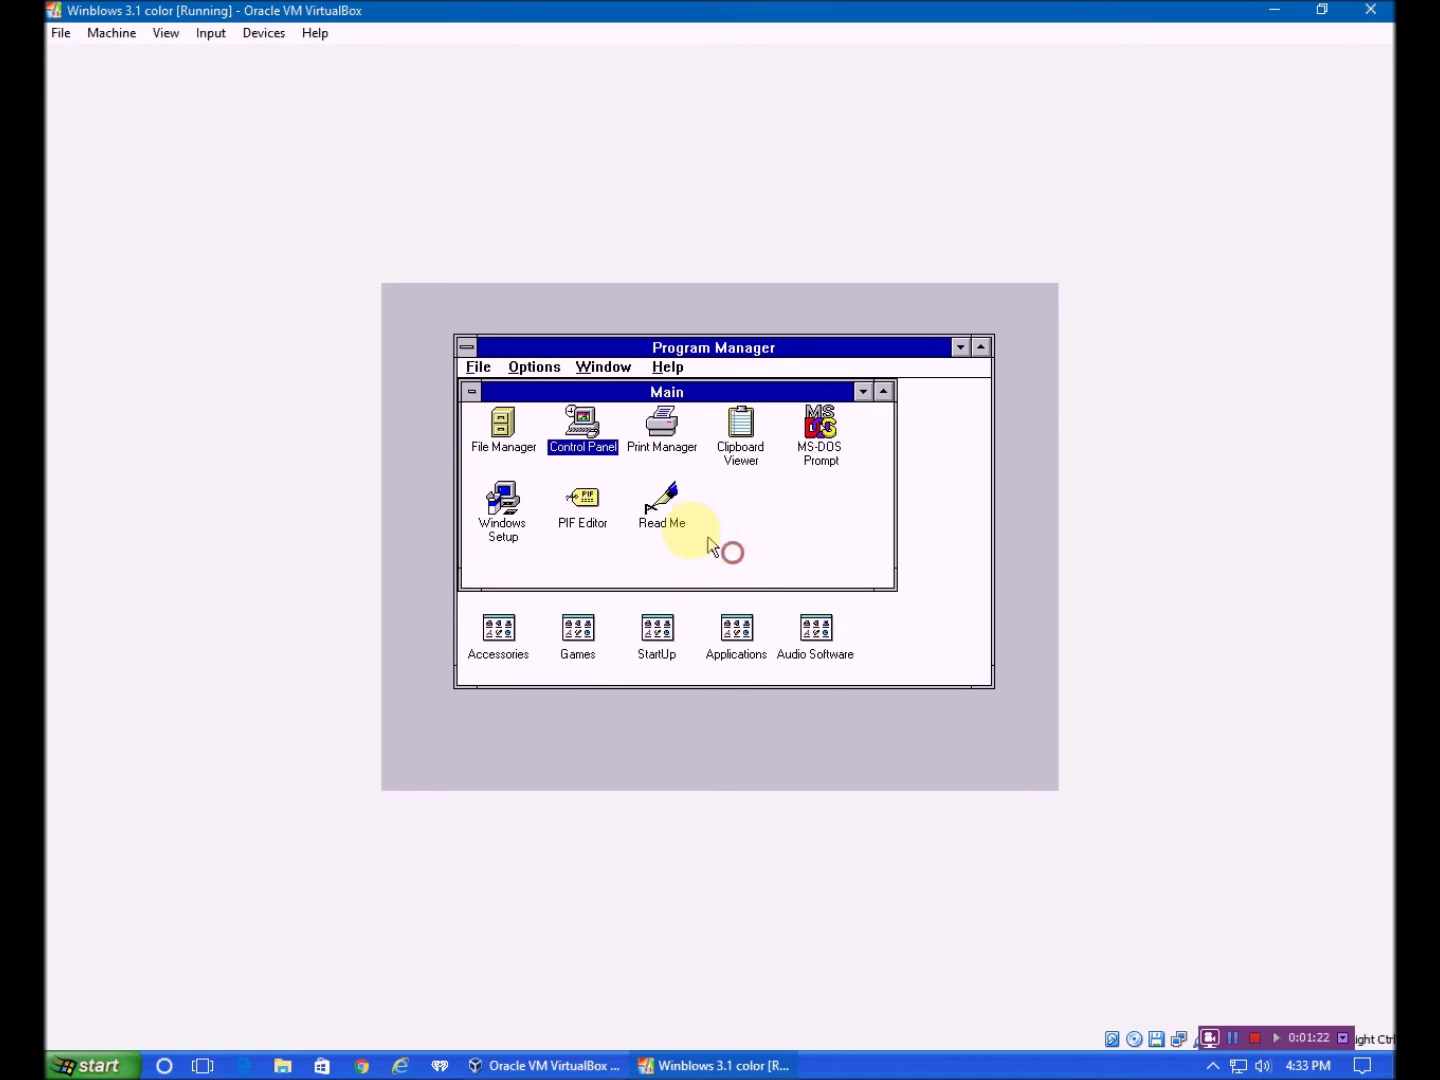
# In Windows Setup's Change System Settings, set Display to Other and confirm the driver disk location
pyautogui.doubleClick(499, 508)
pyautogui.click(553, 444)
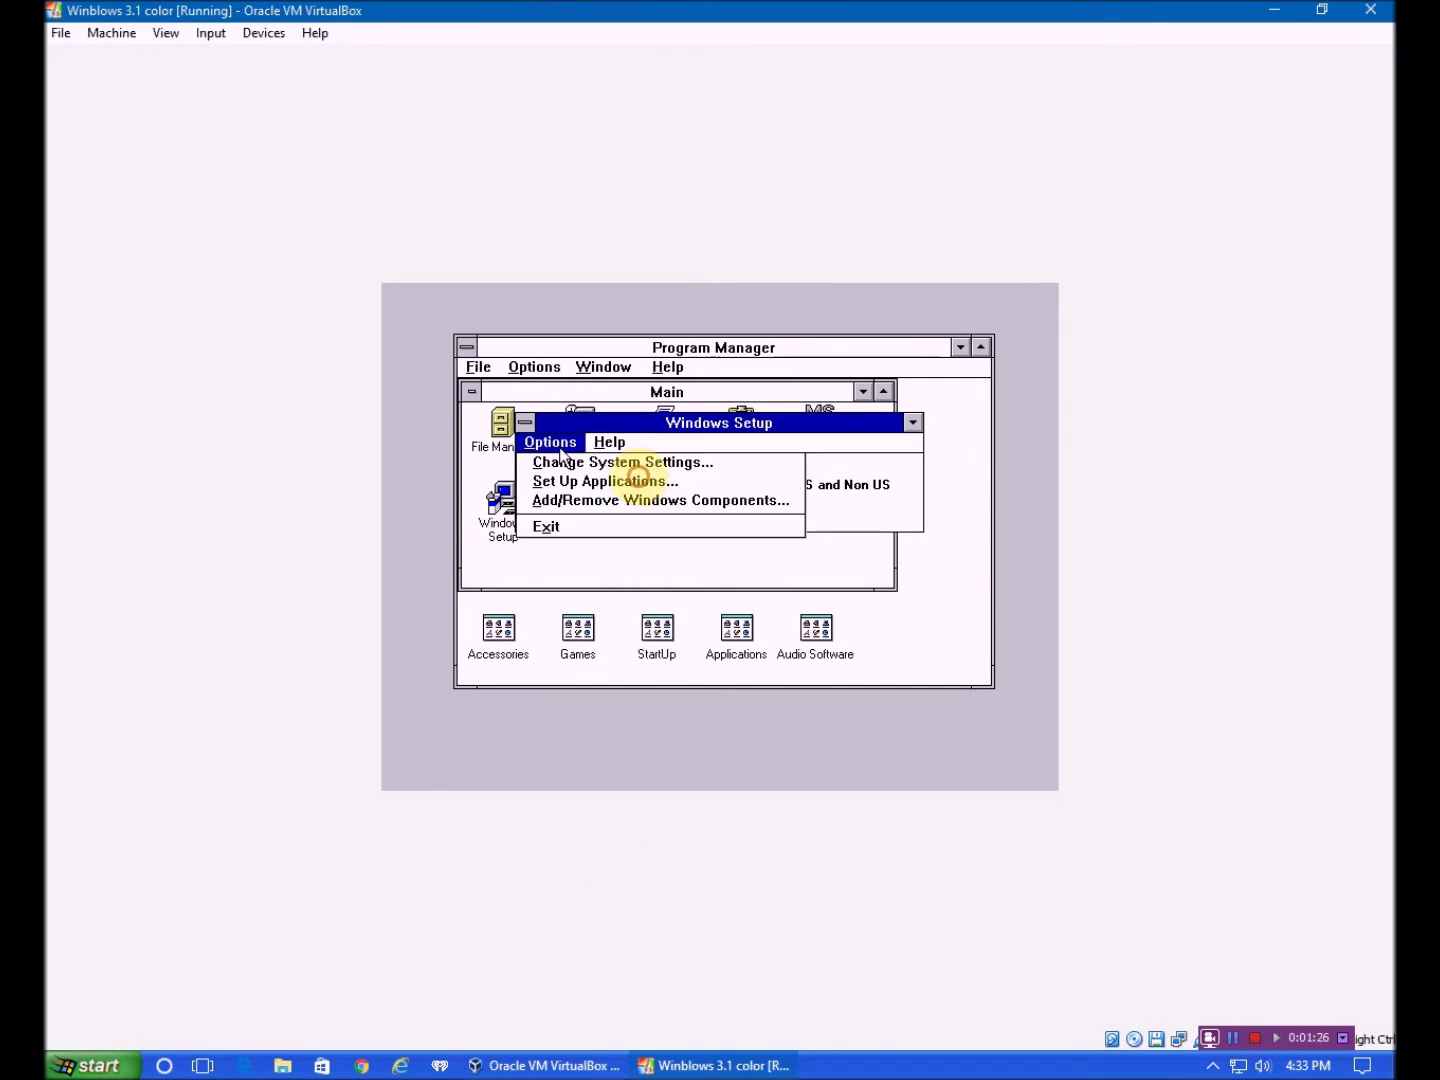
pyautogui.click(568, 461)
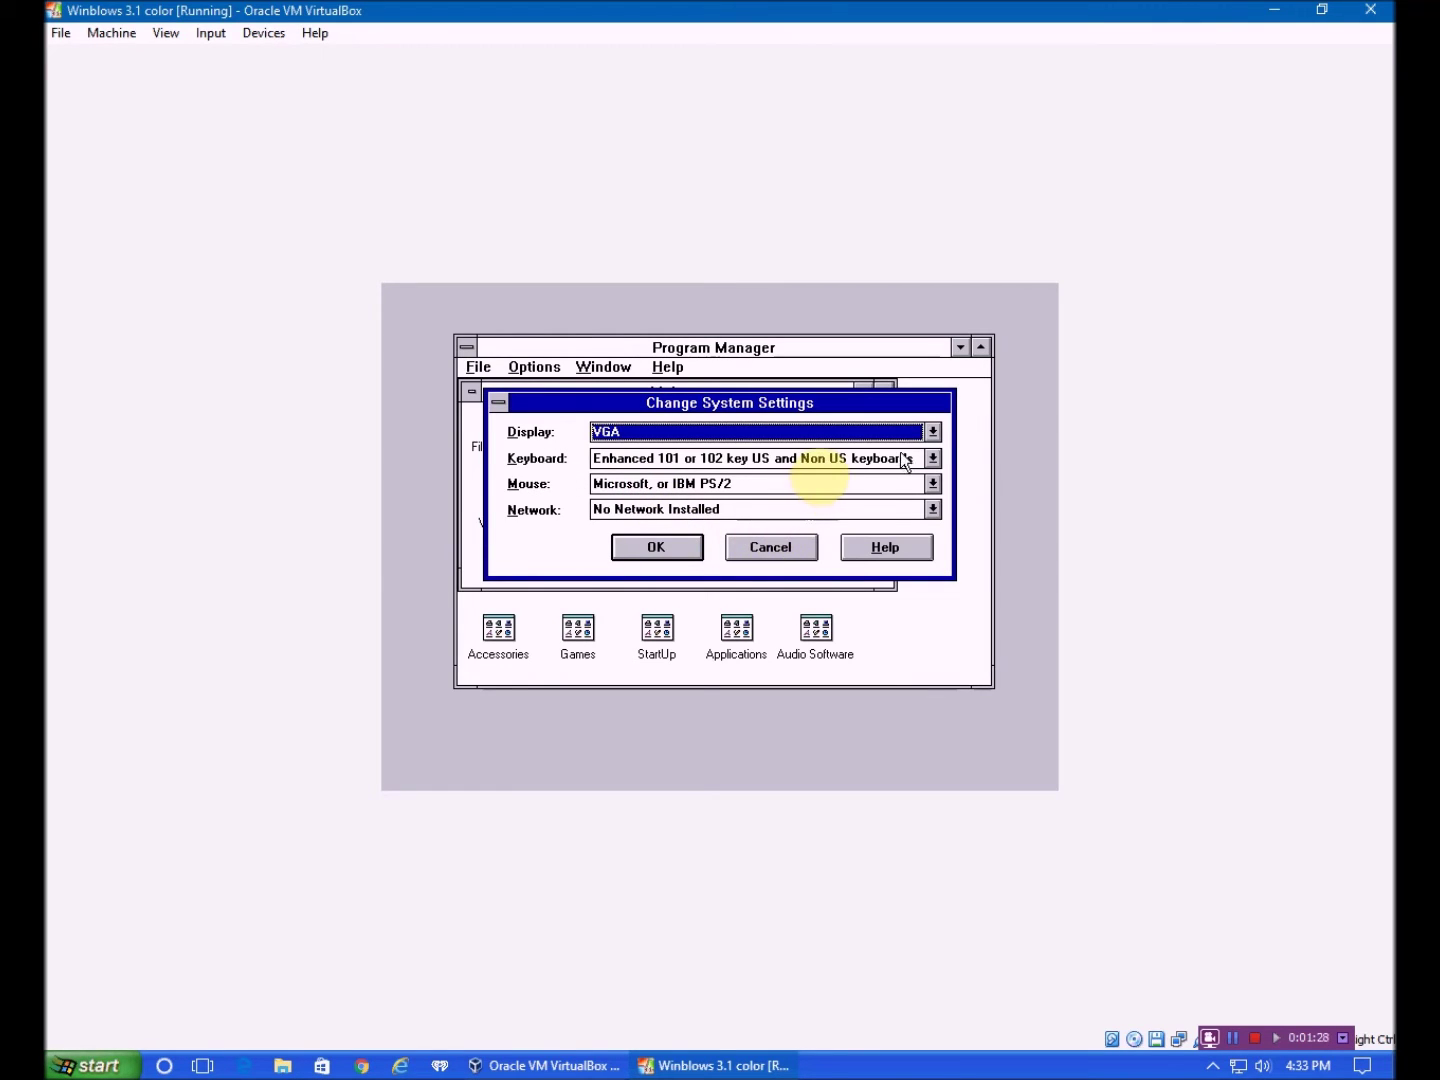
pyautogui.click(931, 432)
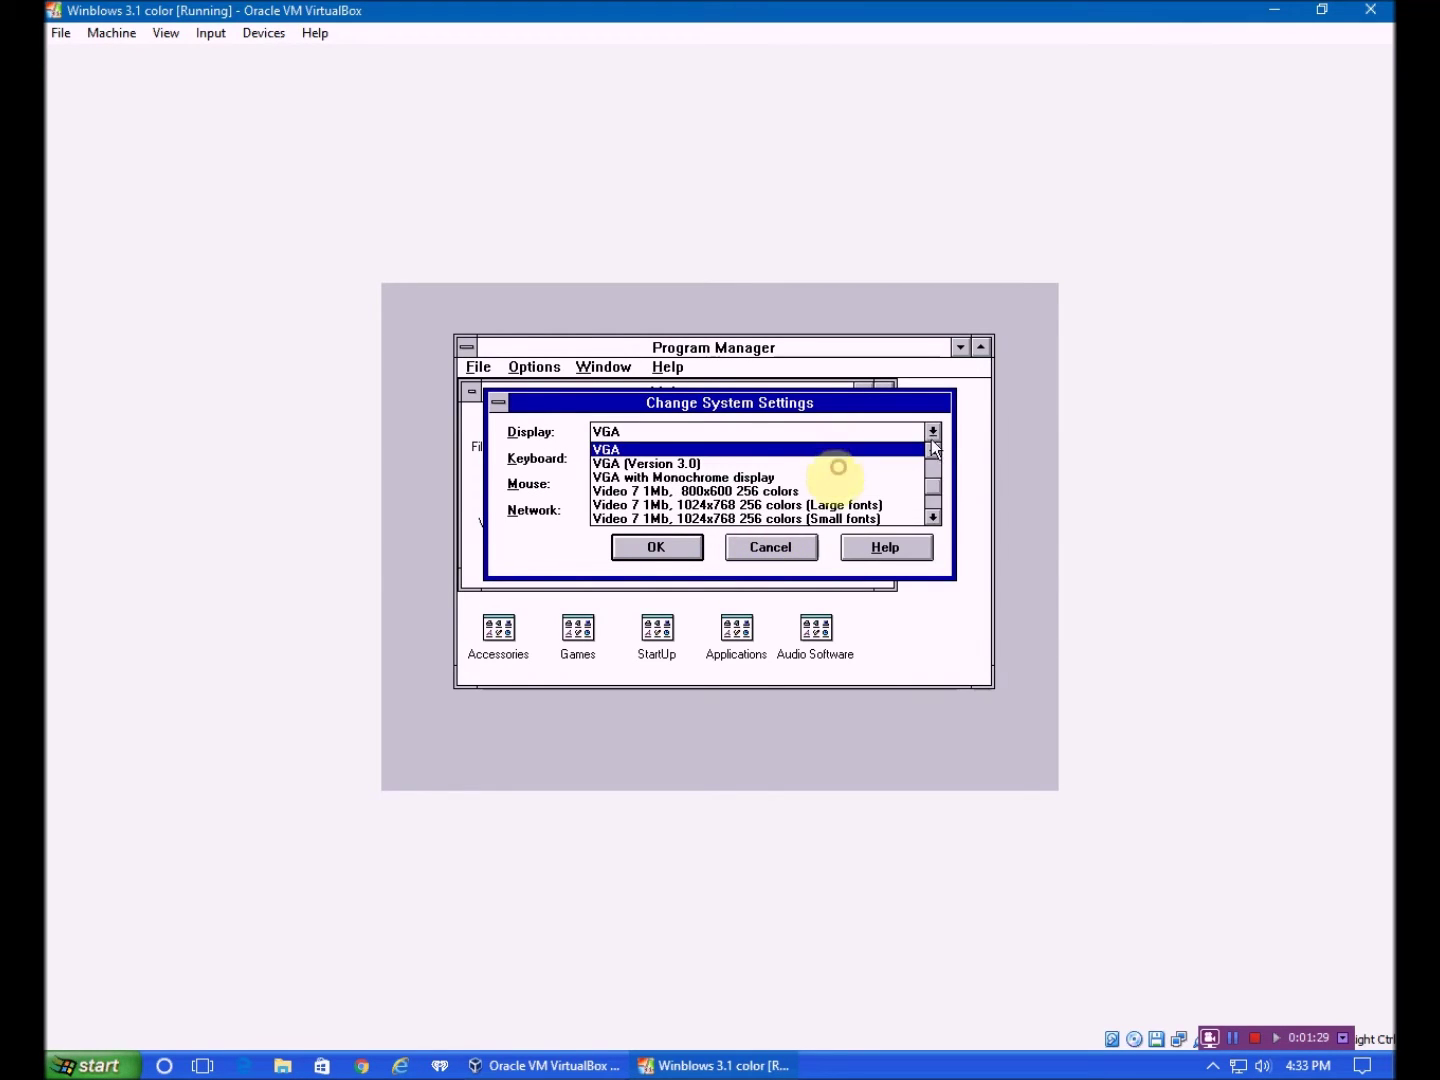
pyautogui.click(933, 517)
pyautogui.click(935, 518)
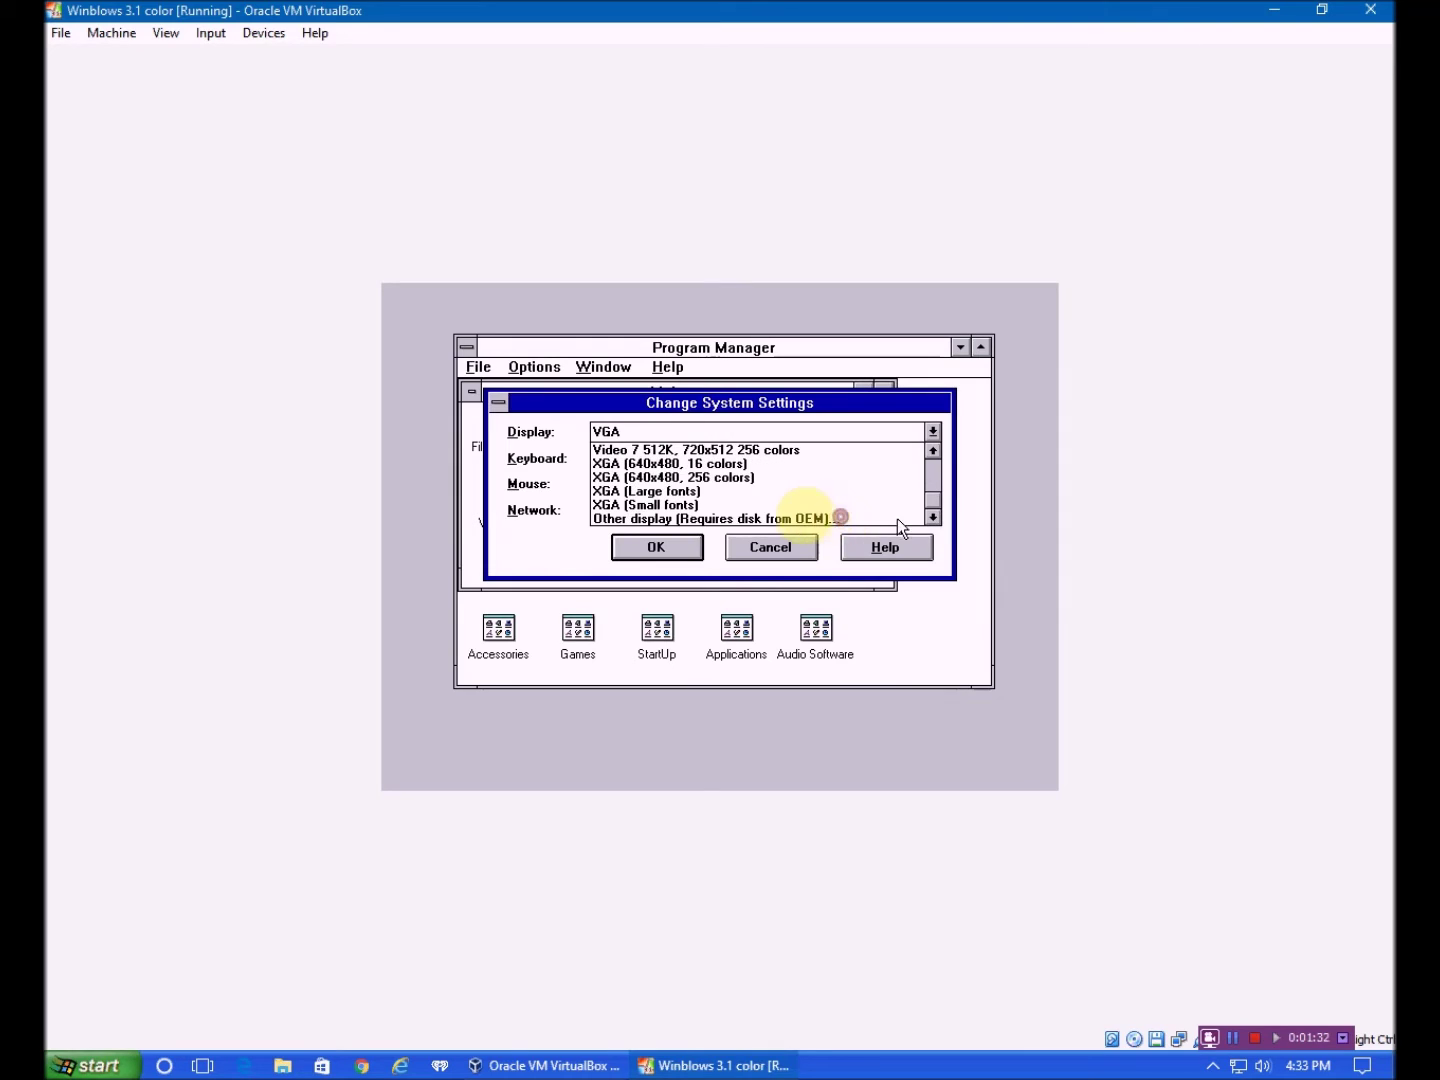
pyautogui.click(854, 521)
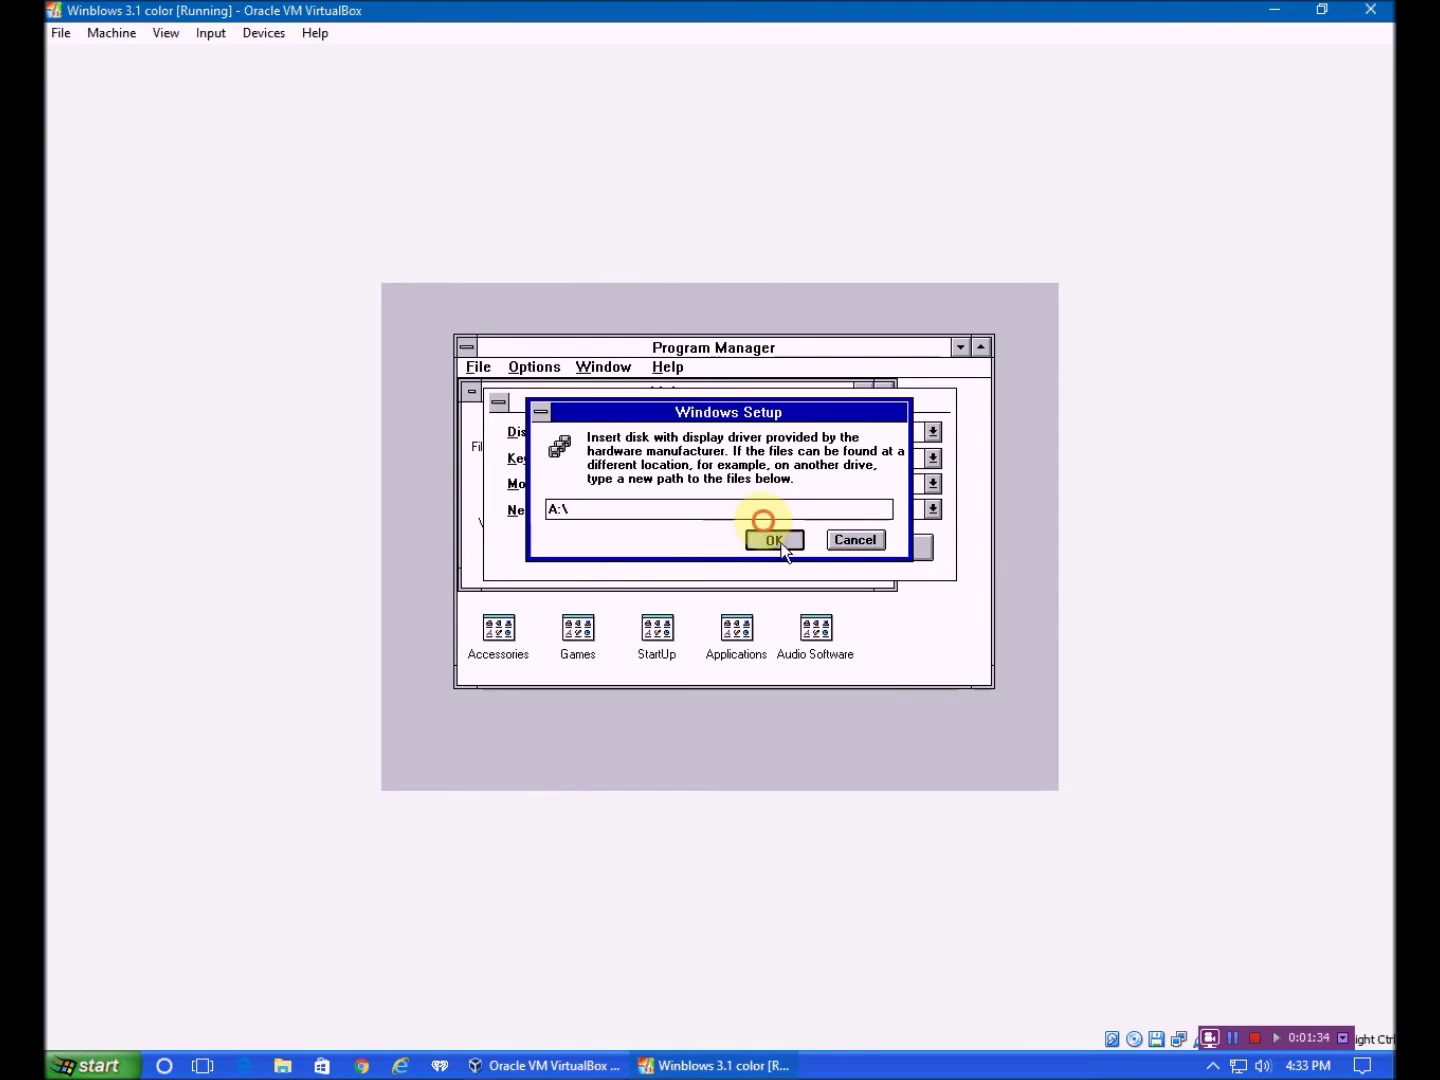
pyautogui.click(771, 537)
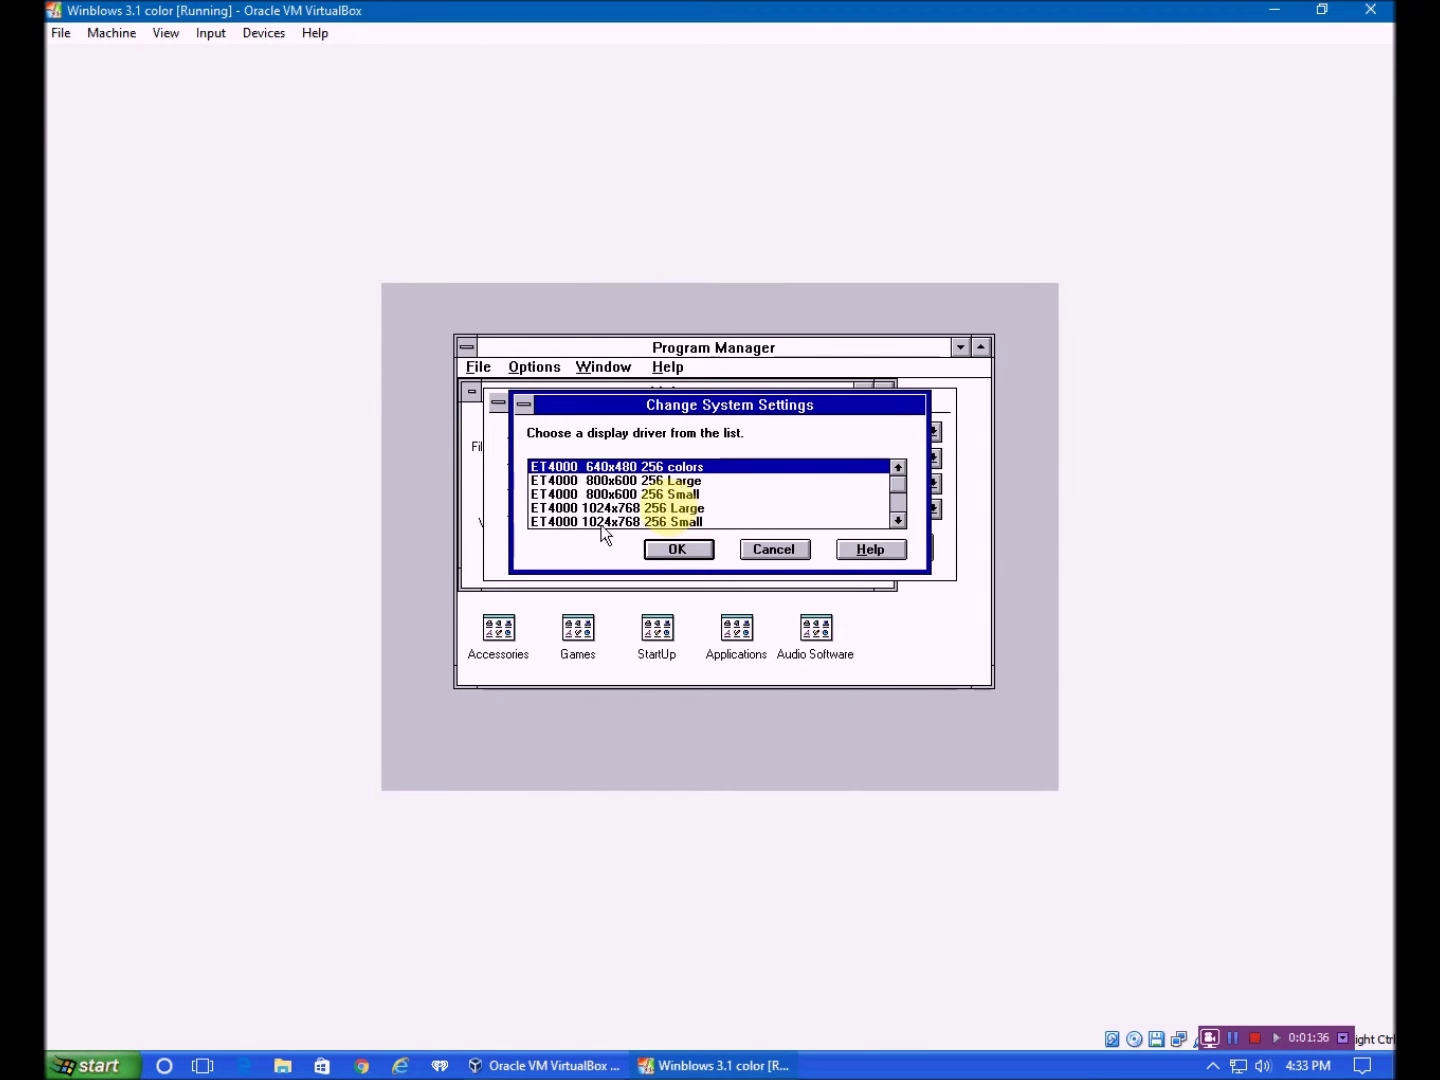
# Choose the ET4000 1024x768 256 Small driver, apply it and restart Windows
pyautogui.click(614, 523)
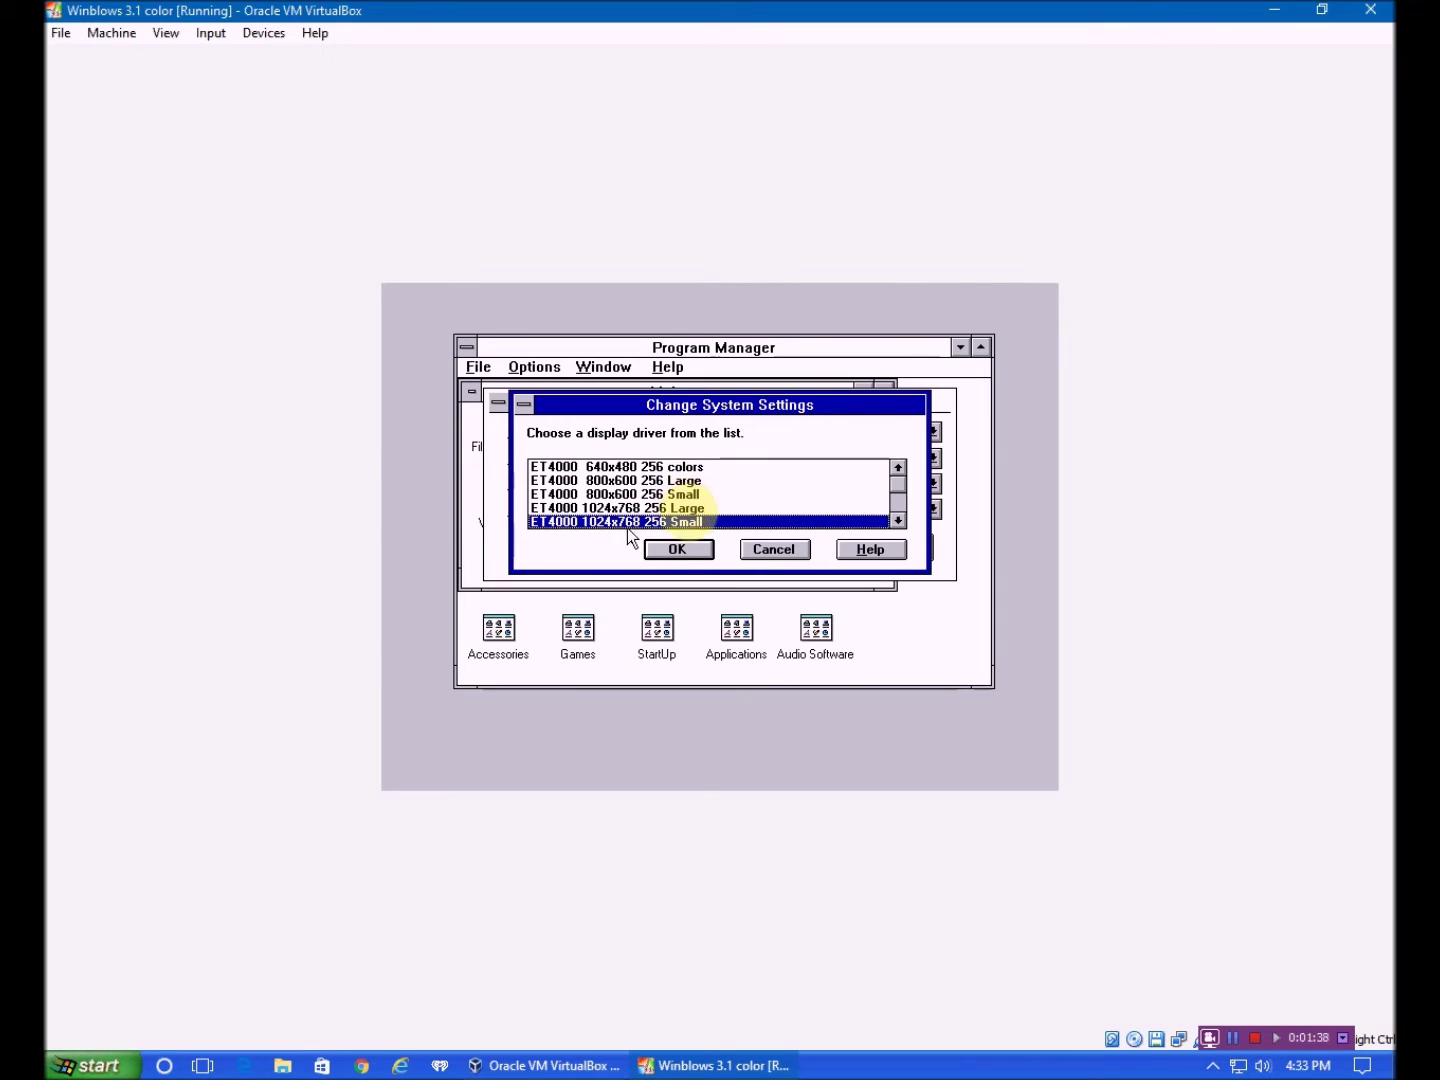
pyautogui.click(673, 551)
pyautogui.click(670, 551)
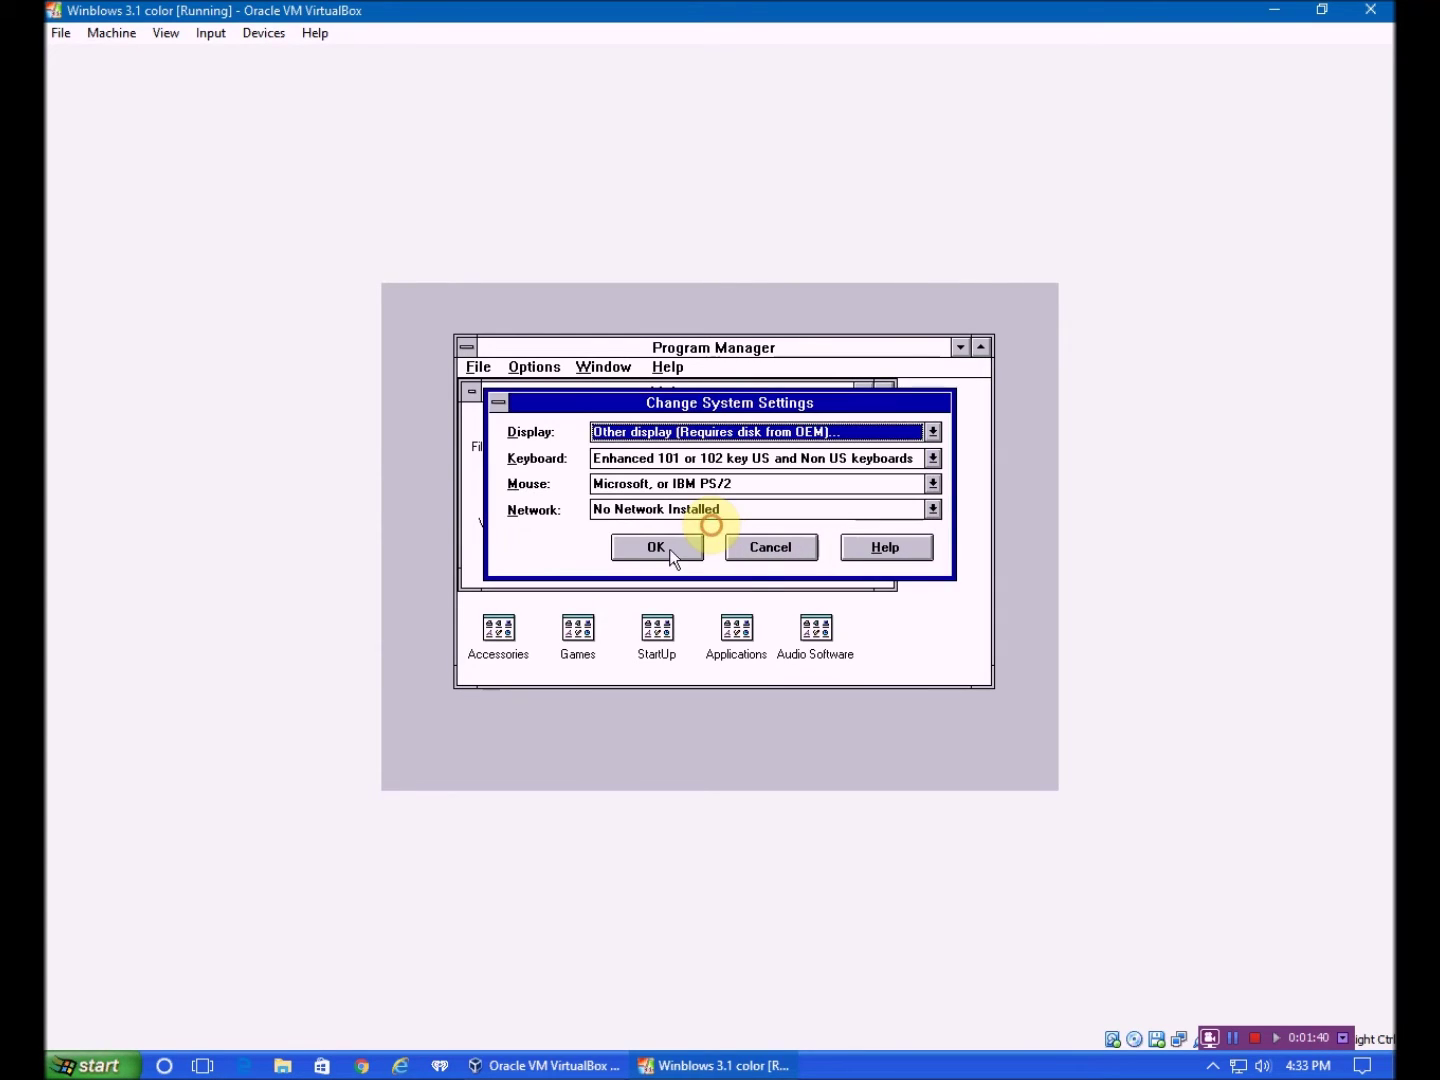
pyautogui.click(672, 552)
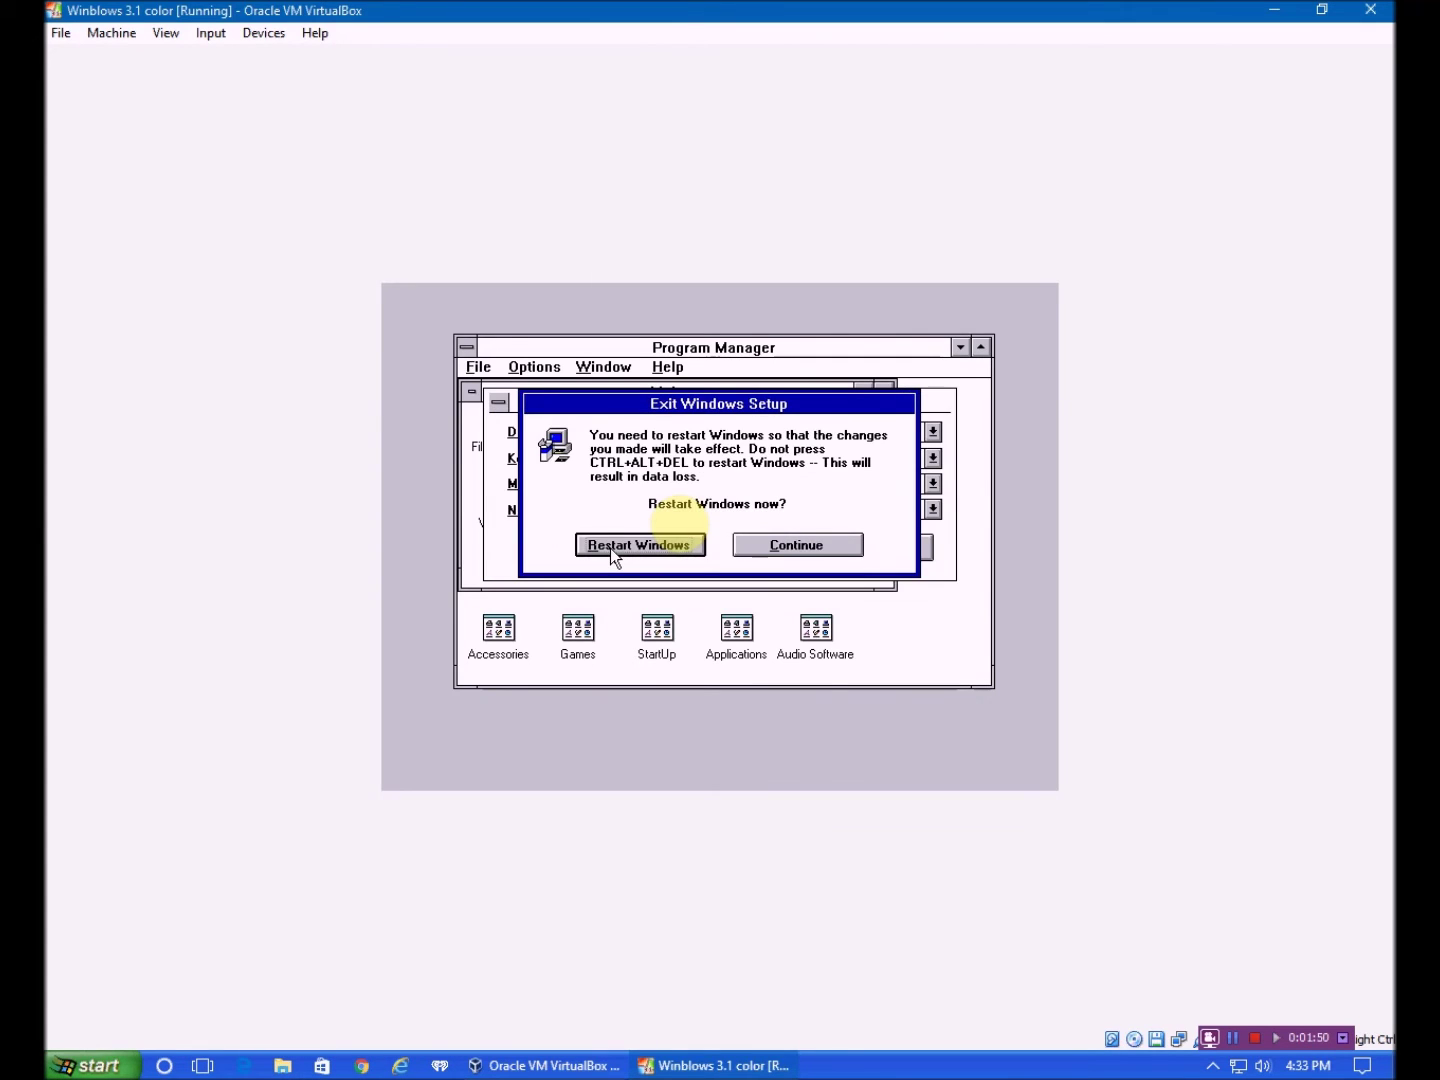
pyautogui.click(610, 546)
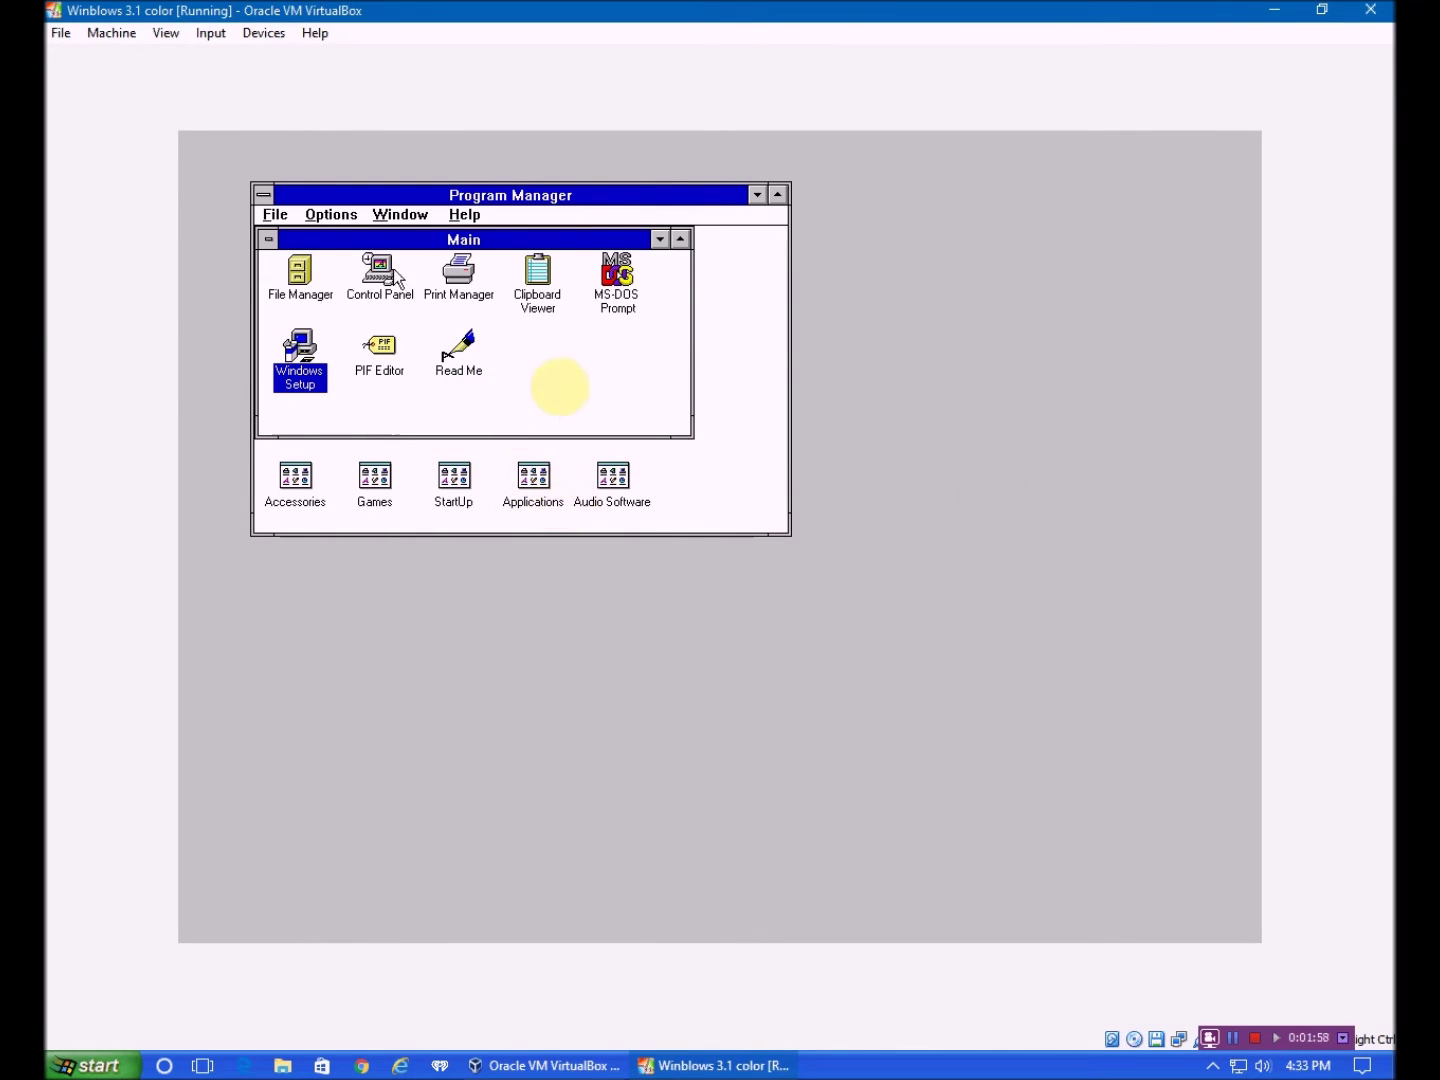
# In Control Panel's Desktop settings, choose the Mystify screen saver and preview it once
pyautogui.doubleClick(368, 290)
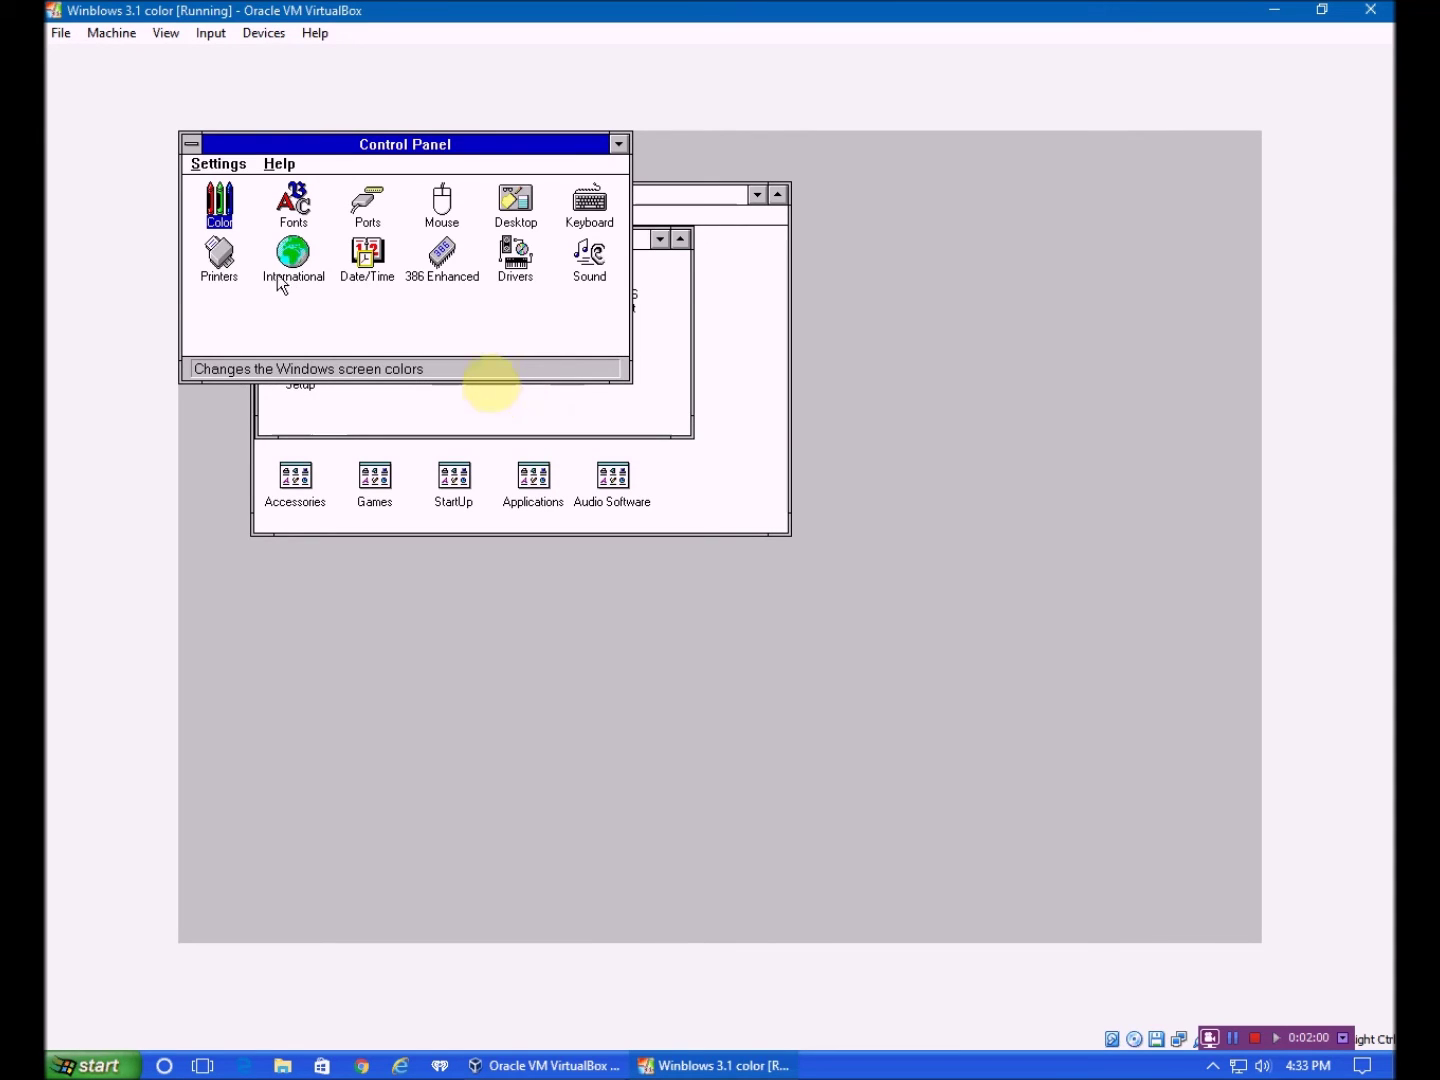
pyautogui.doubleClick(533, 209)
pyautogui.click(409, 342)
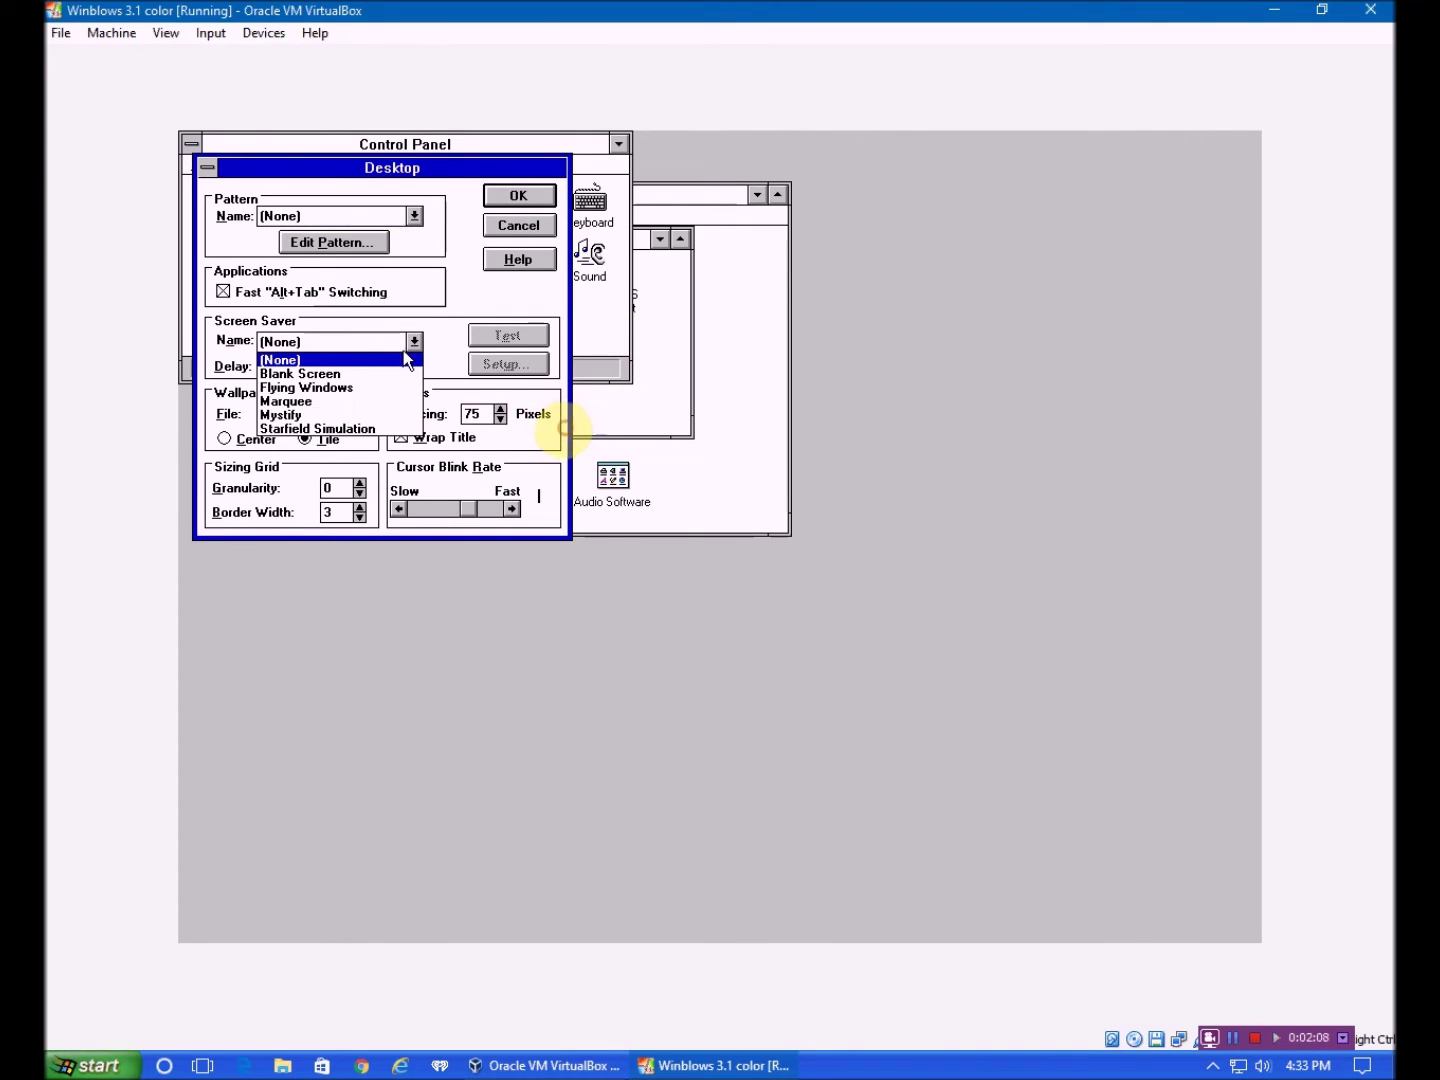
pyautogui.click(281, 414)
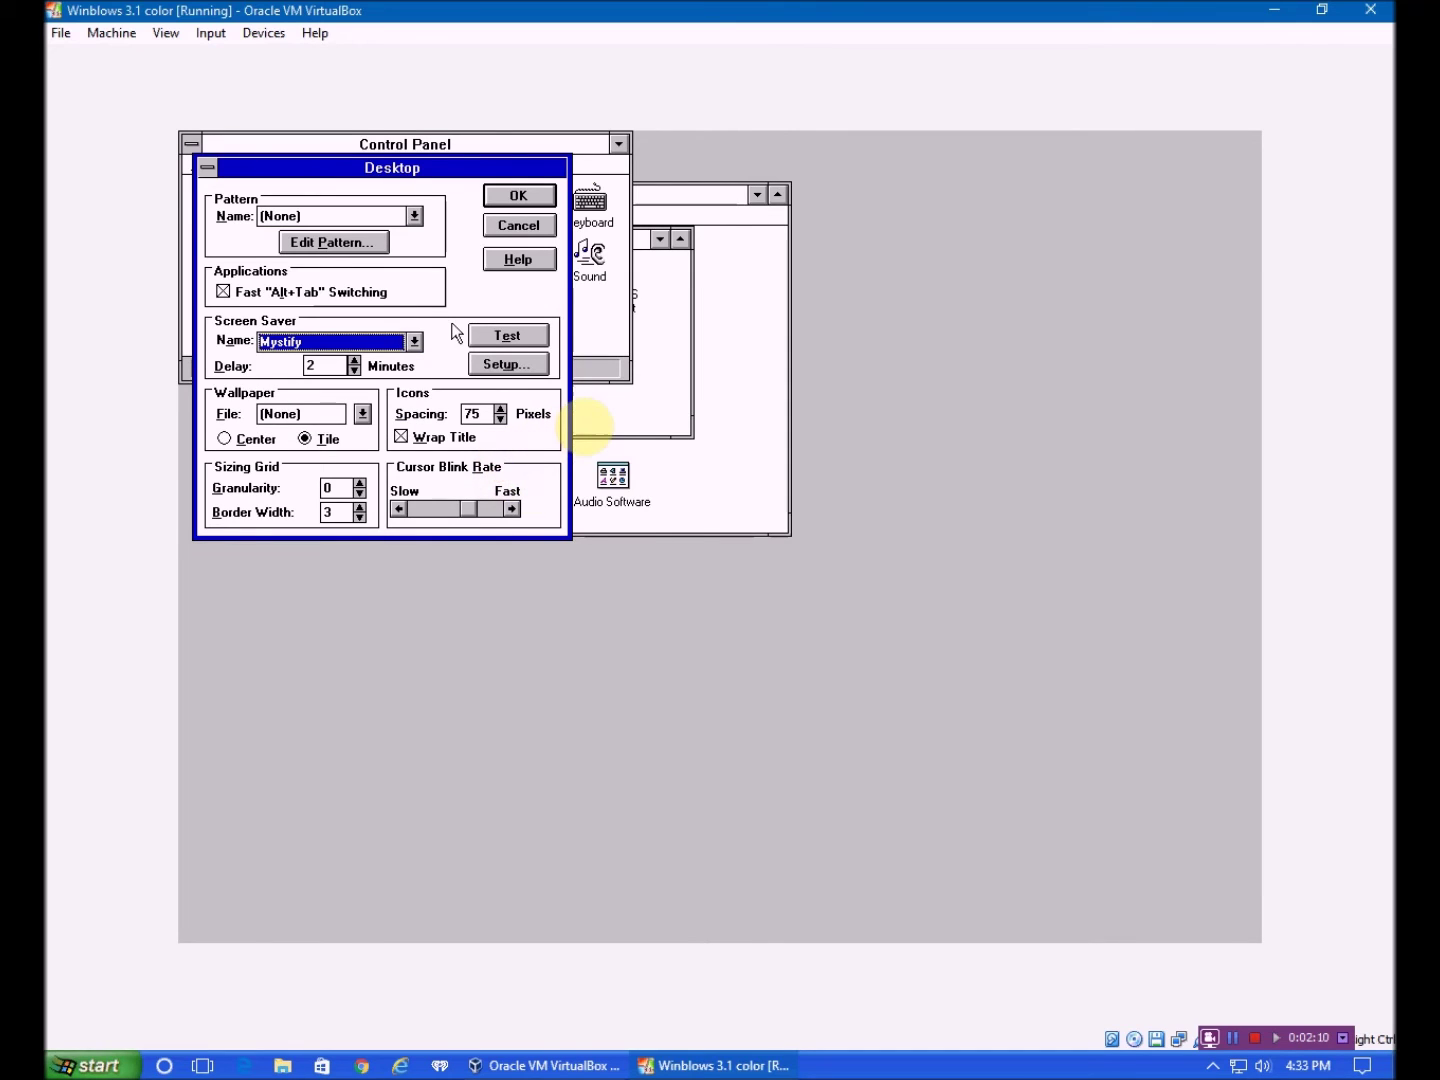
pyautogui.click(506, 335)
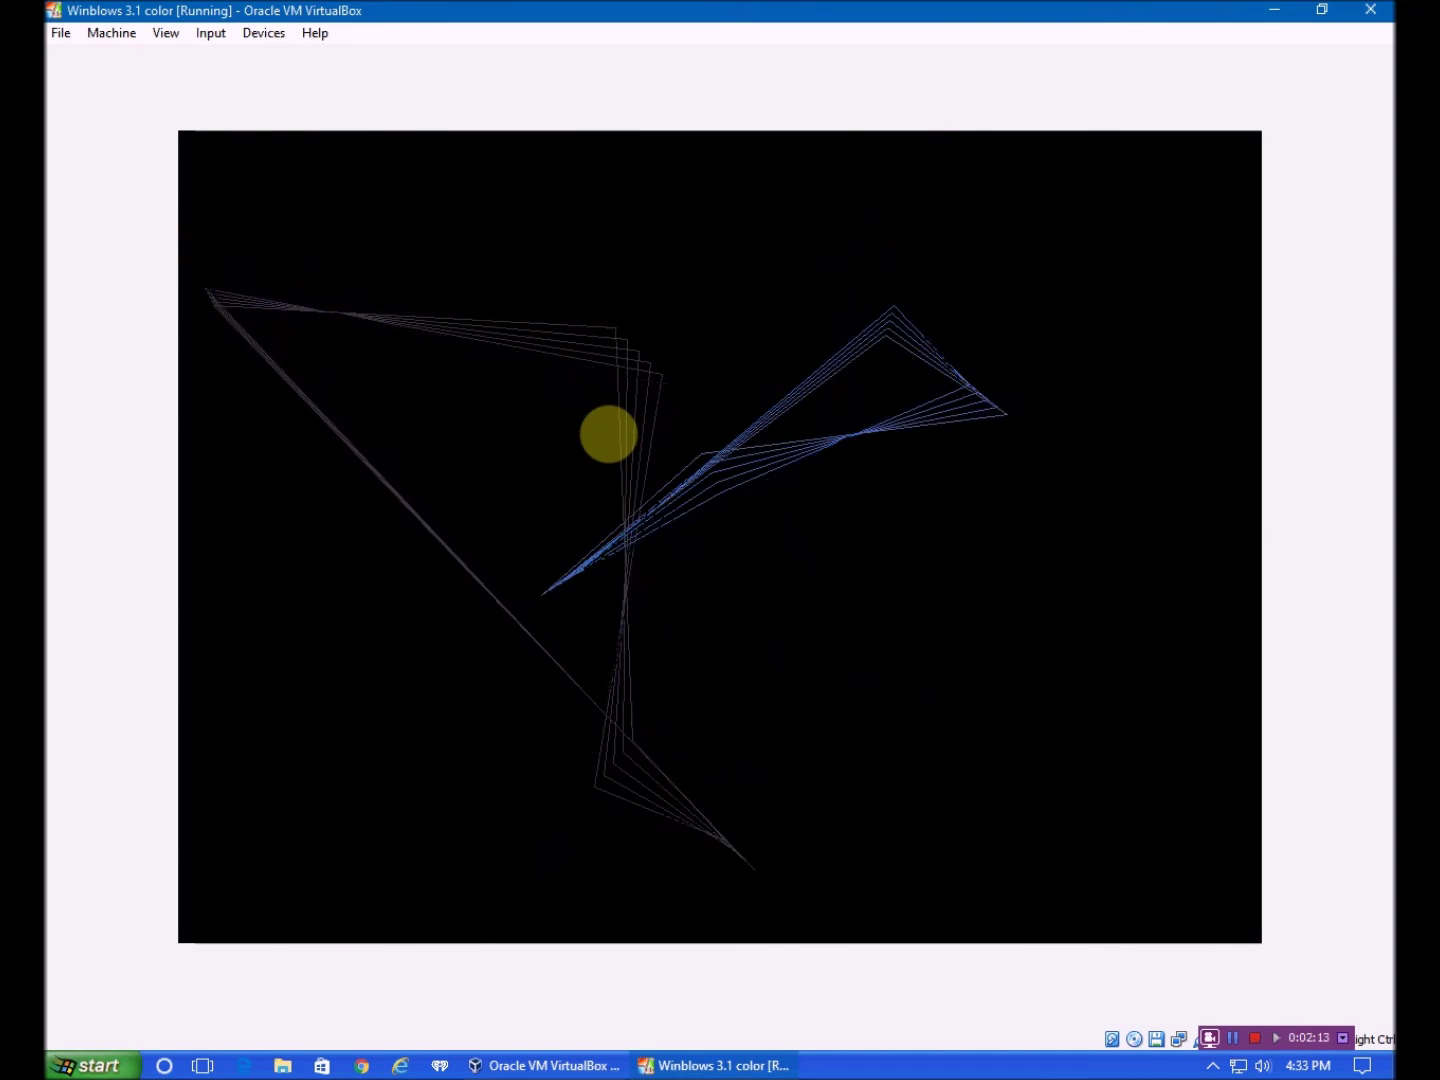
pyautogui.click(663, 409)
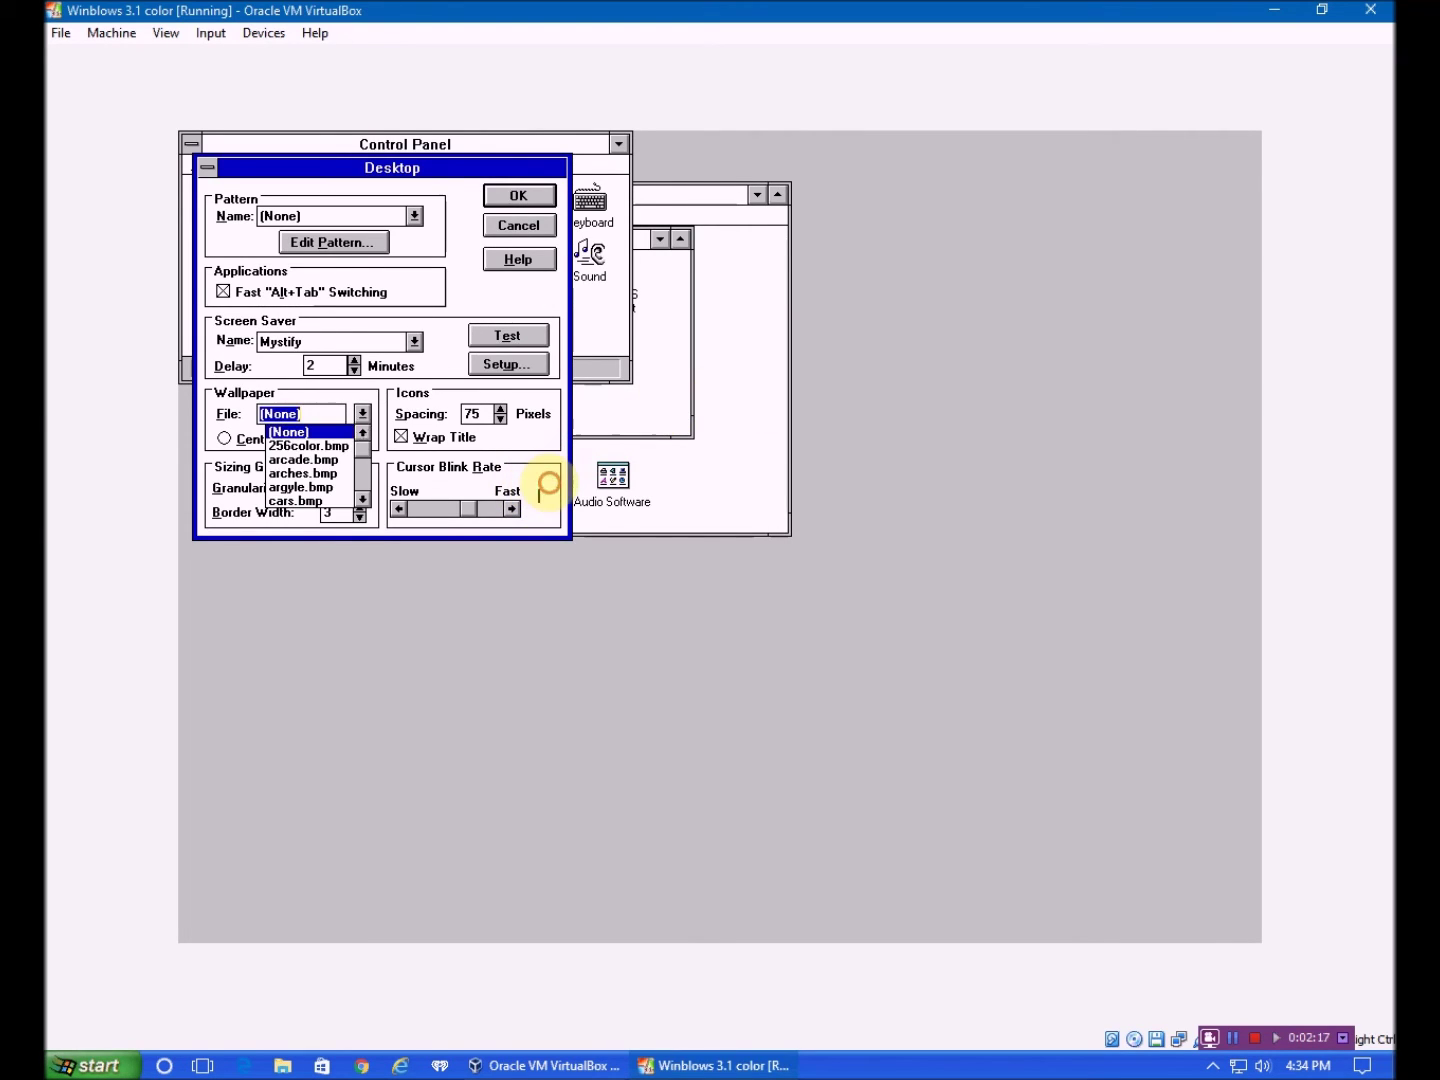
# Set the wallpaper file to 256color.bmp and apply it
pyautogui.moveTo(363, 414); pyautogui.dragTo(346, 452)
pyautogui.click(347, 452)
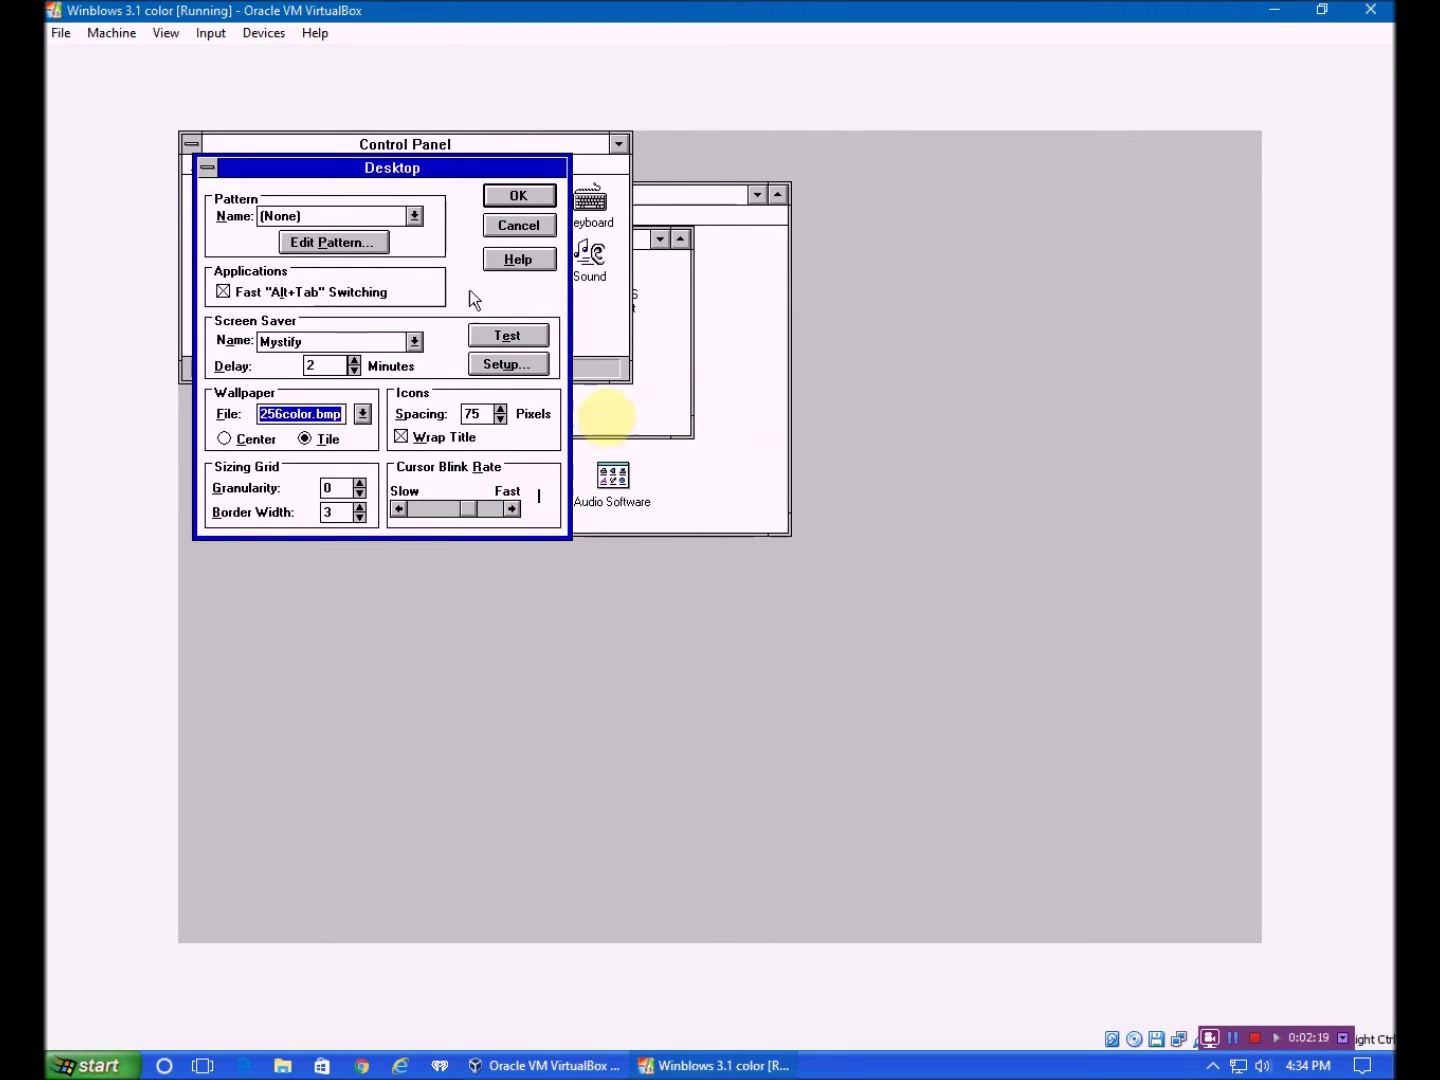
pyautogui.click(516, 199)
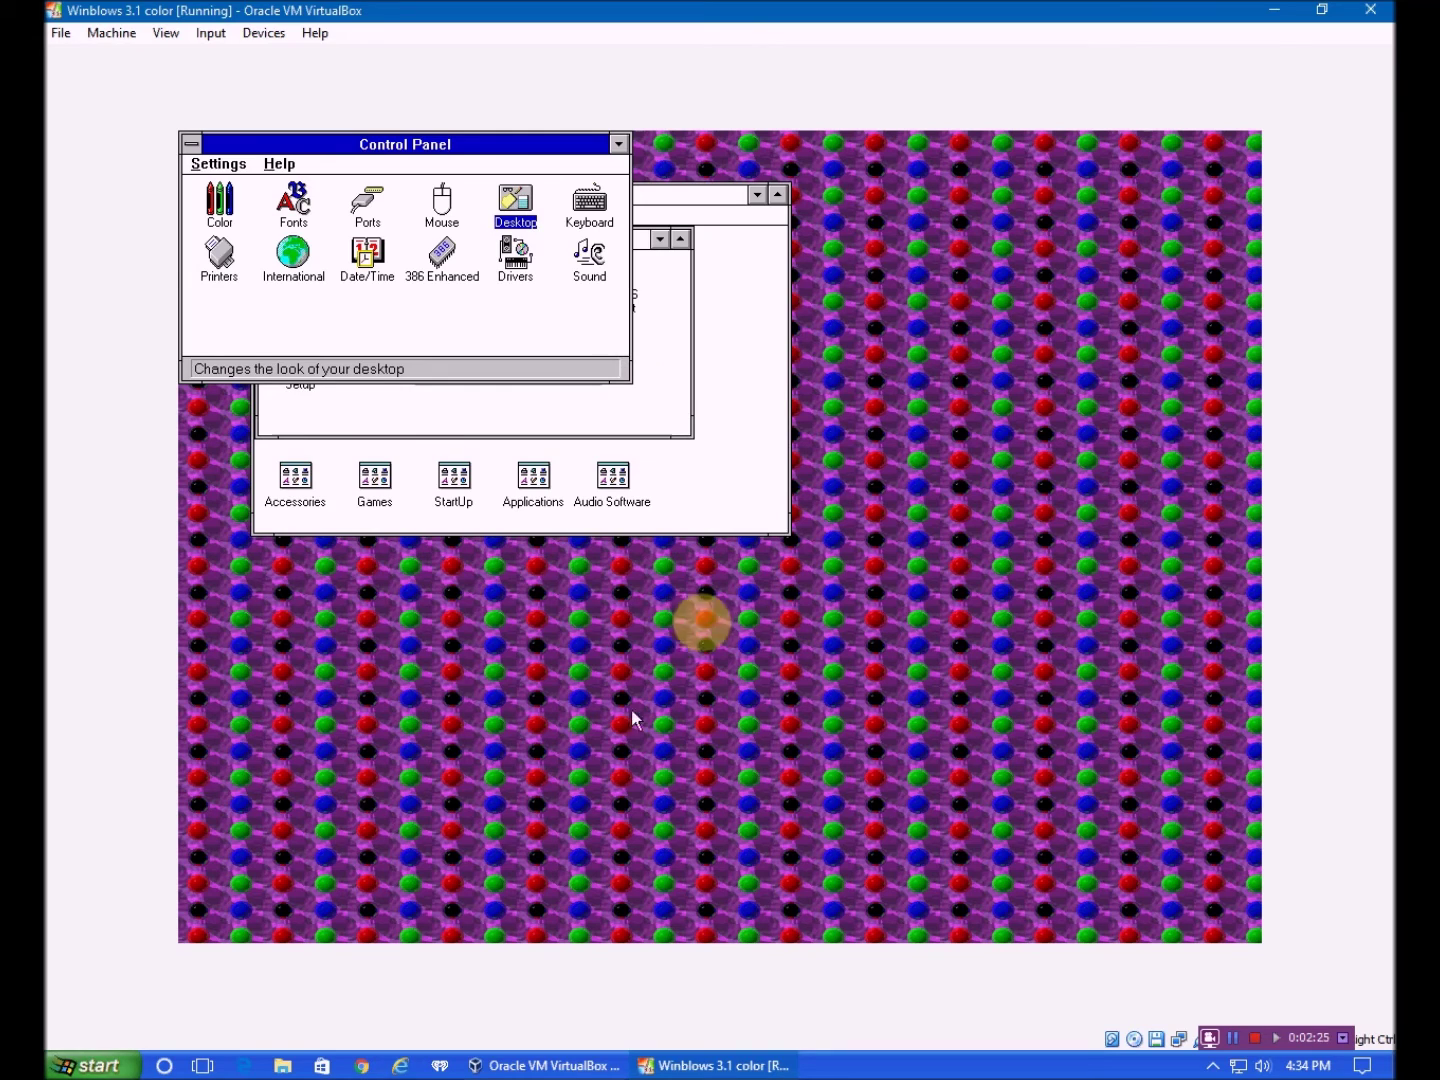
# Reopen Desktop and change the wallpaper to the tiled winlogo.bmp
pyautogui.doubleClick(520, 212)
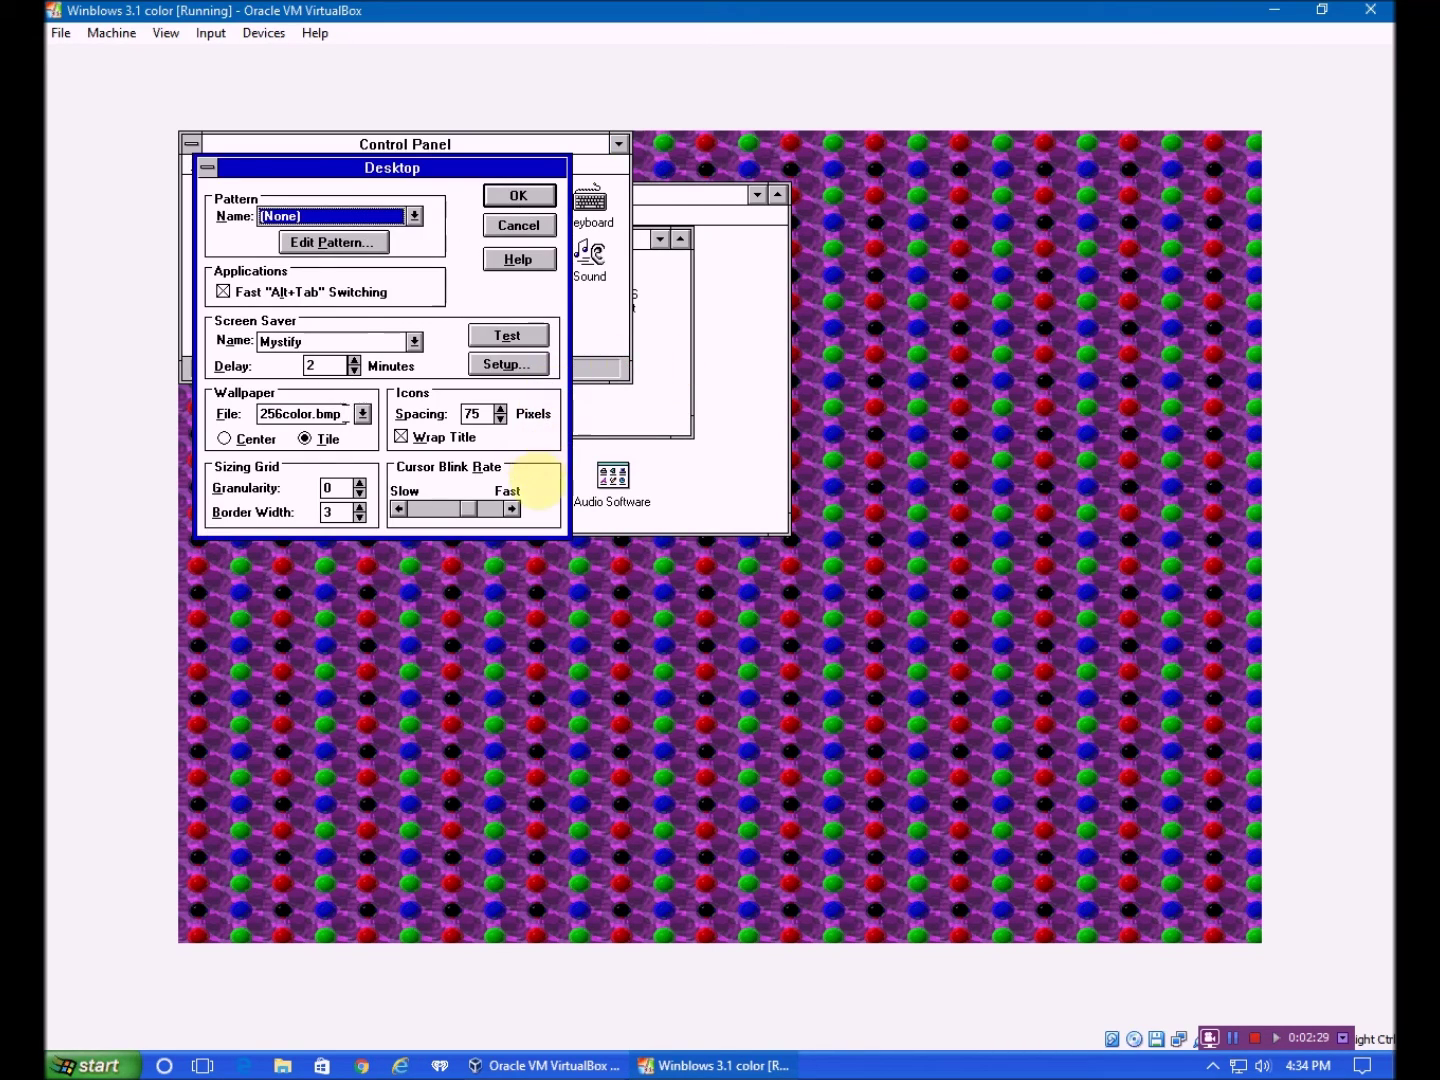
pyautogui.click(362, 415)
pyautogui.click(362, 501)
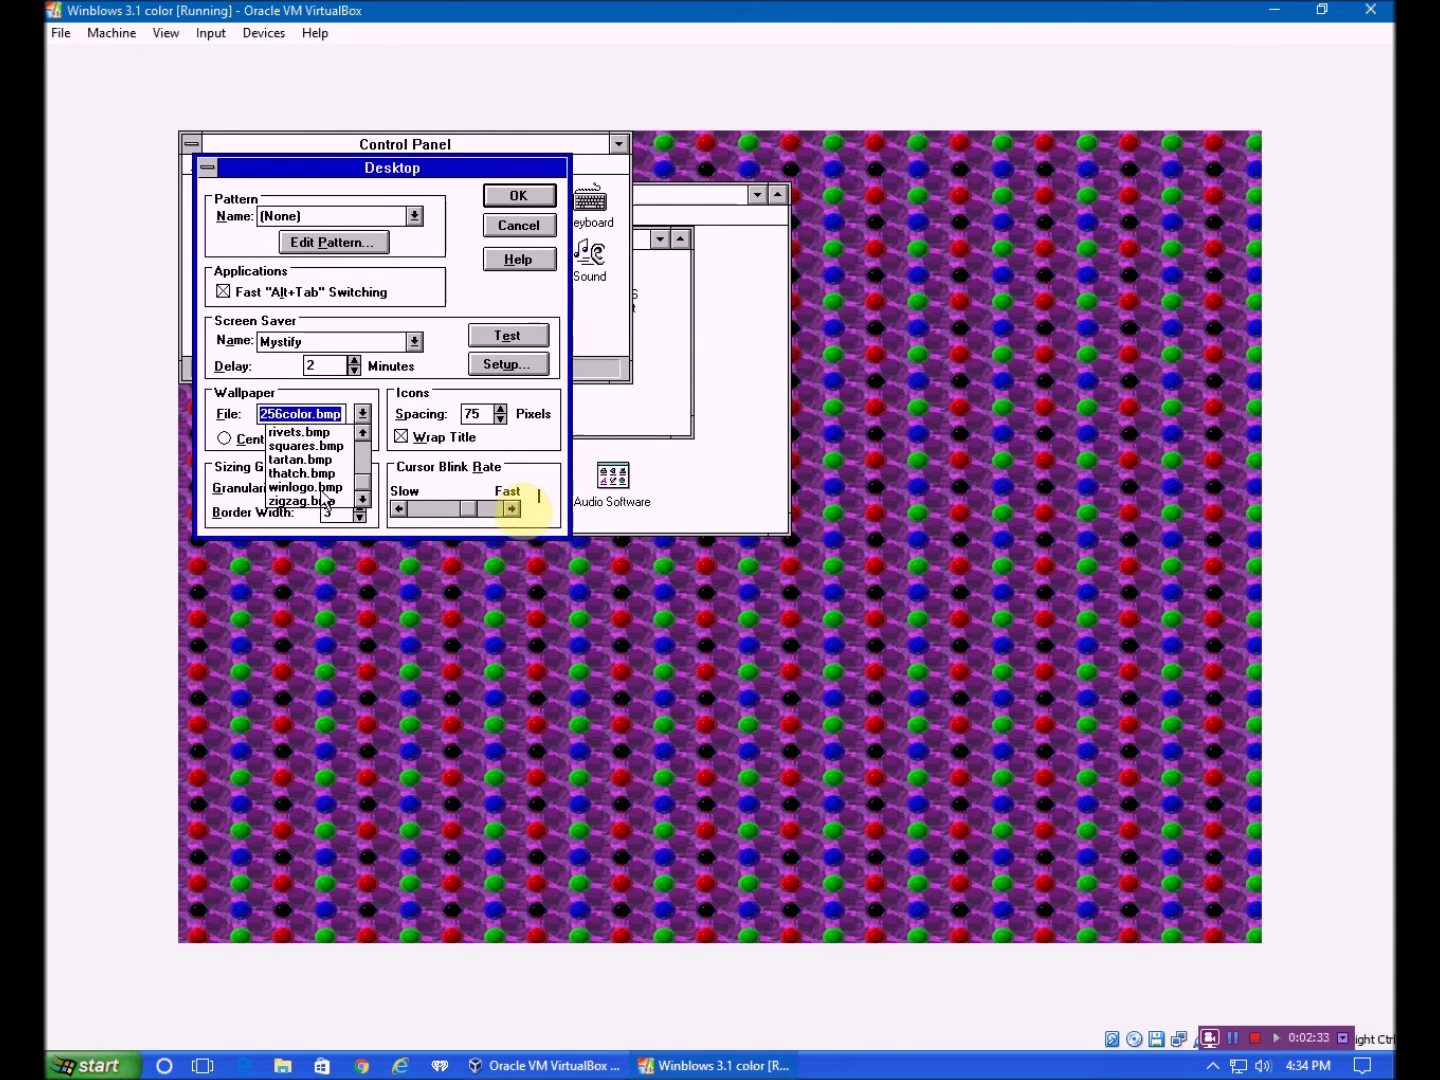
pyautogui.click(304, 488)
pyautogui.click(518, 195)
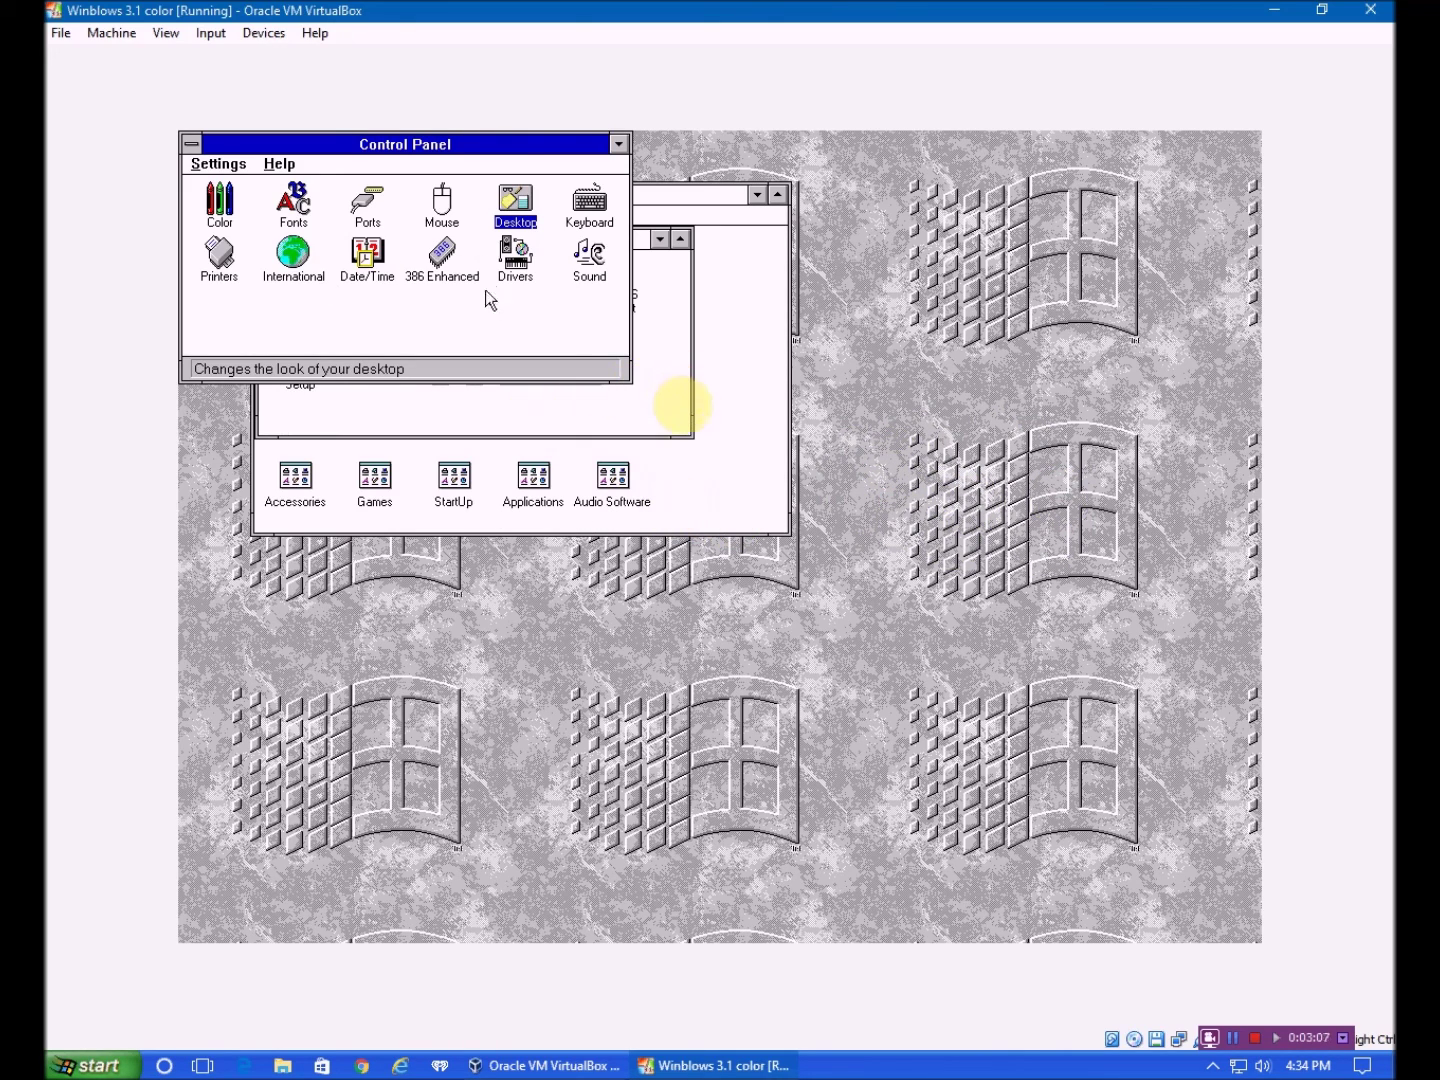
# Close Control Panel back to Program Manager's Main group
pyautogui.click(221, 257)
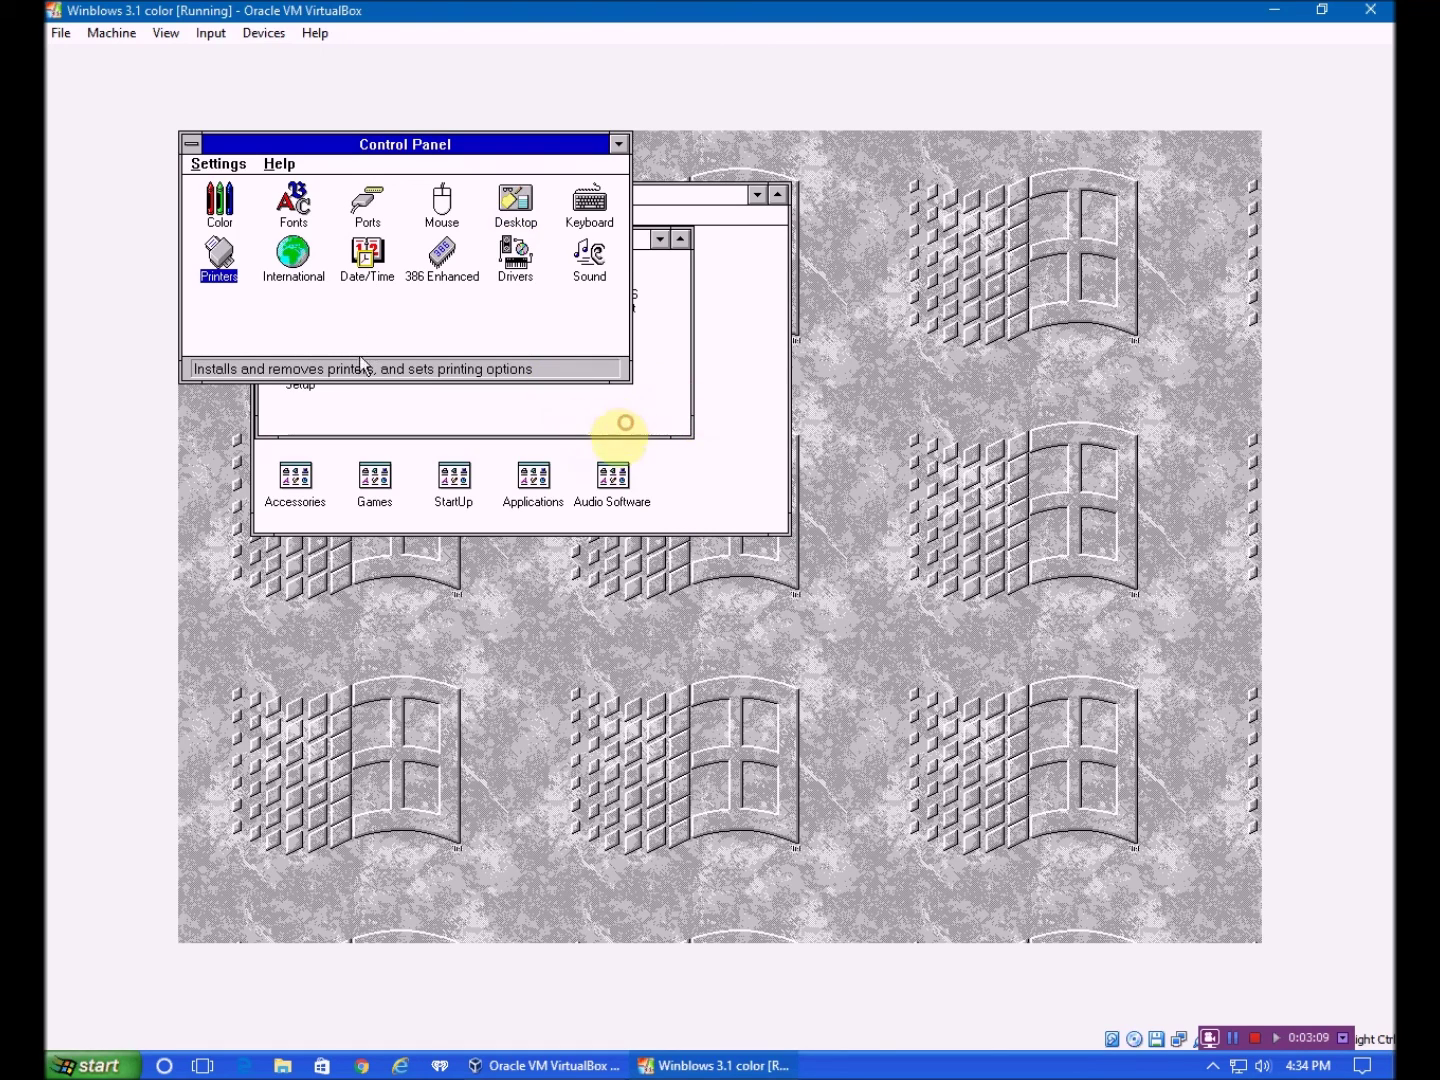
pyautogui.doubleClick(198, 147)
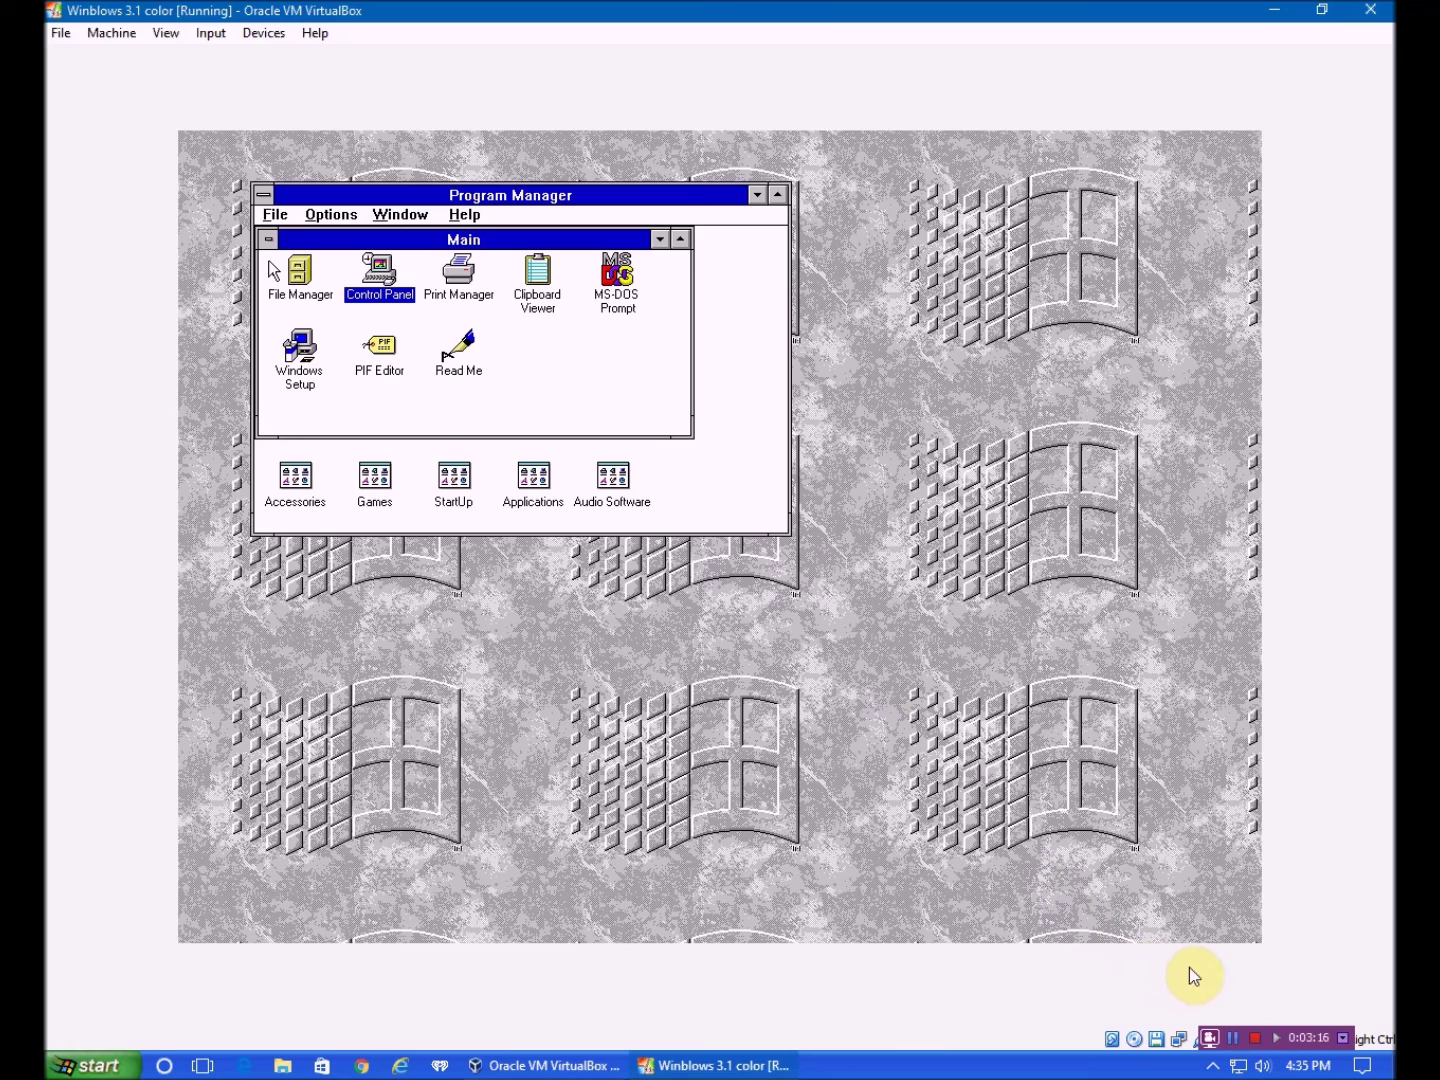